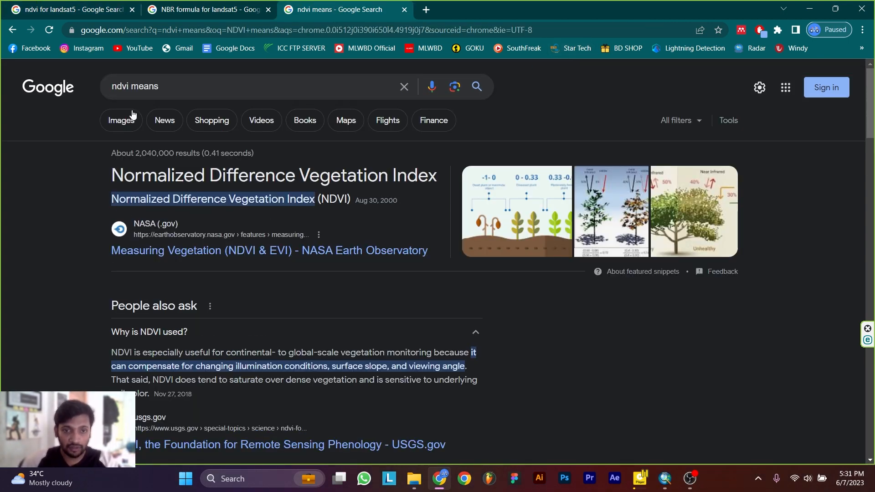
Step: Review the NDVI and NBR formulas for Landsat 5 in the open Google search results
left_click(46, 6)
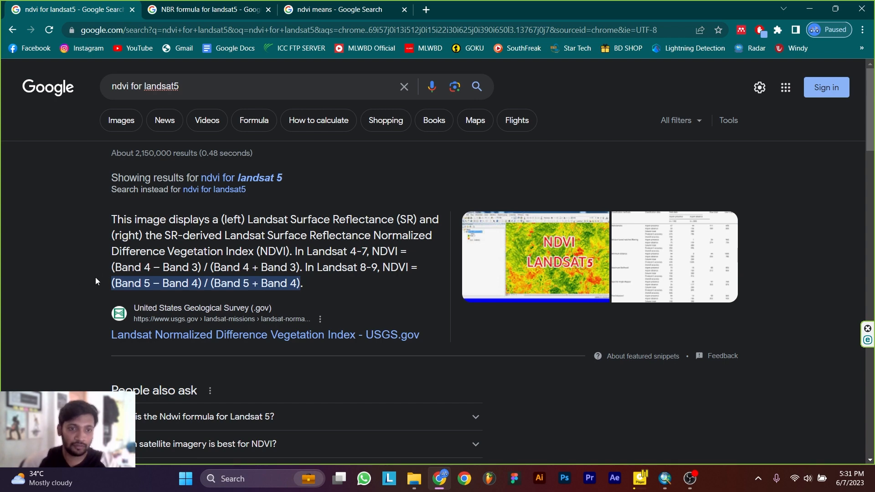
left_click(186, 6)
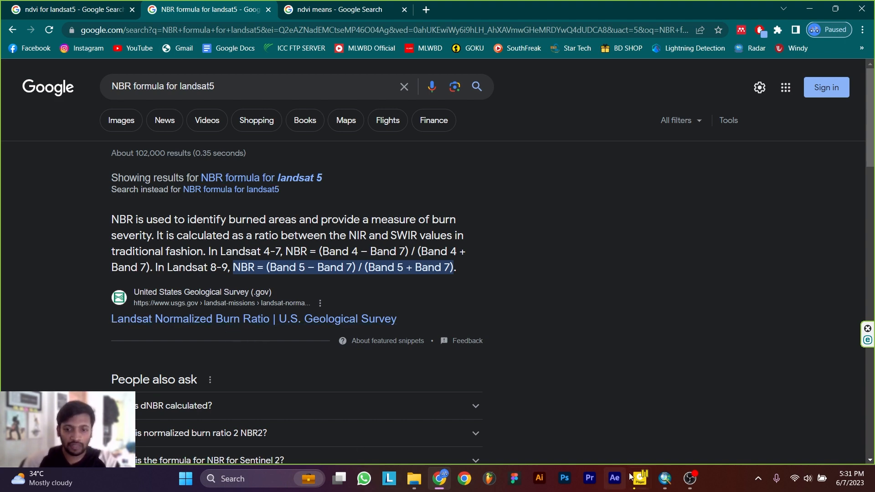
left_click(665, 478)
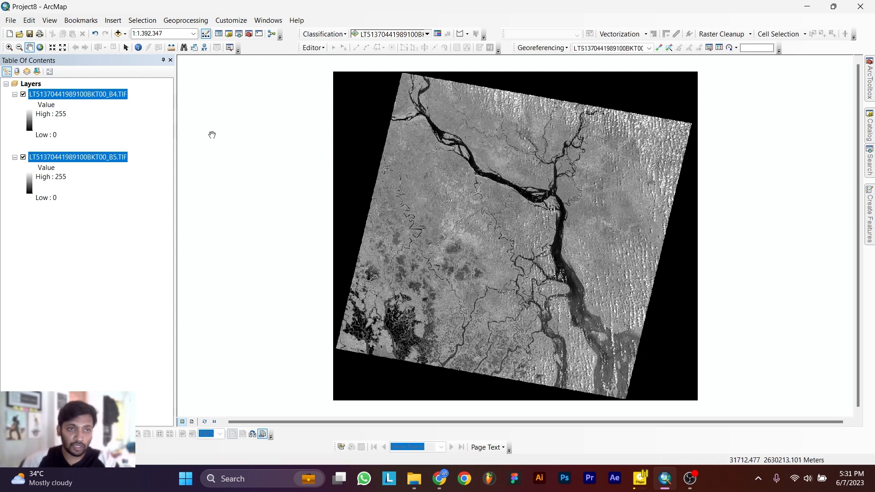
left_click(440, 479)
left_click(90, 9)
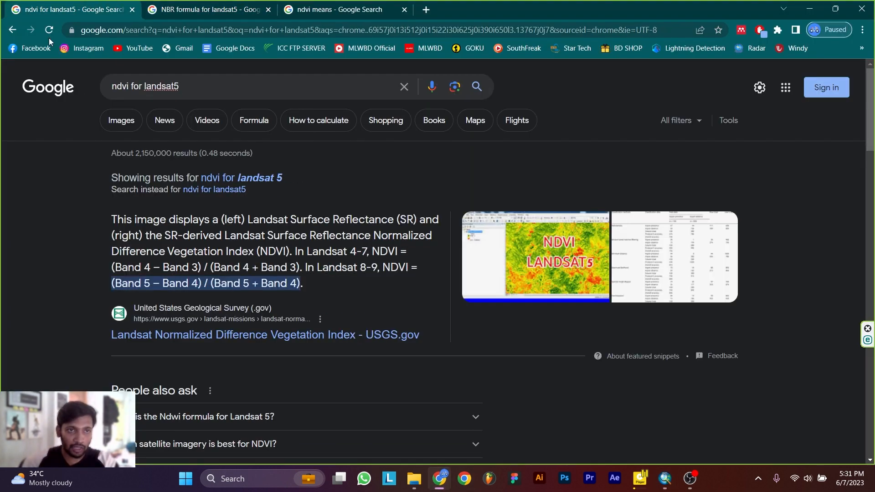
Step: Switch to ArcMap, search for "raster calculator" and open the Raster Calculator tool
left_click(655, 487)
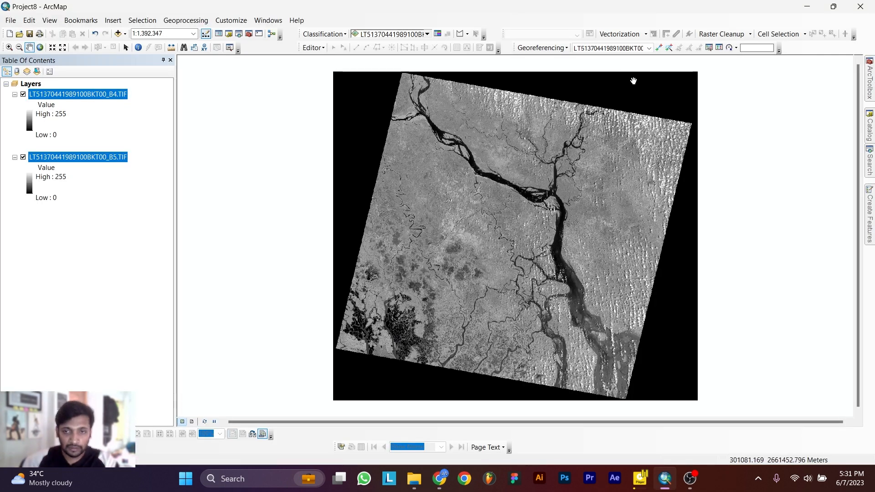
left_click(869, 168)
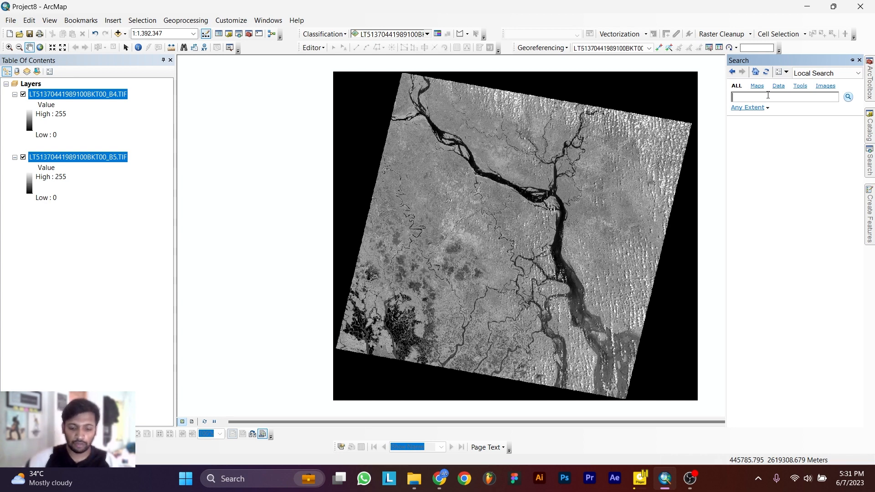
type("raster calculator")
key("Return")
left_click(757, 160)
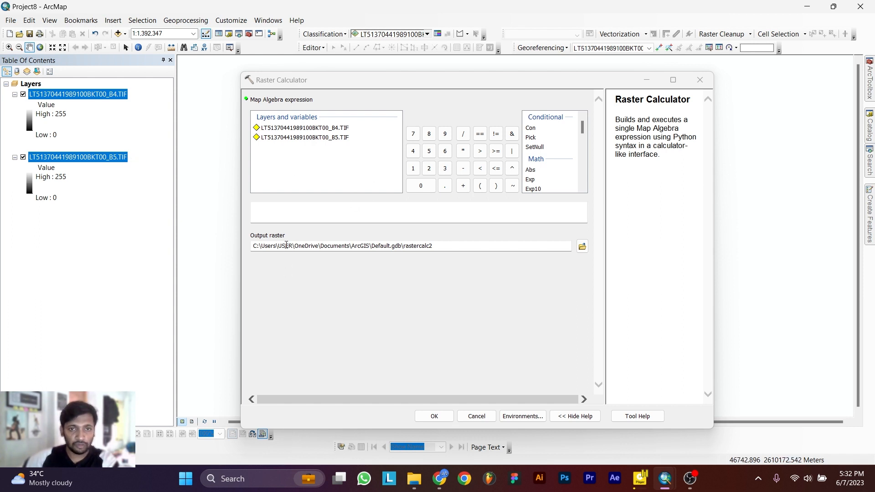
Step: Check the NDVI formula in Chrome and enter the expression's parenthesised numerator: the B5 raster minus the B4 raster
left_click(272, 210)
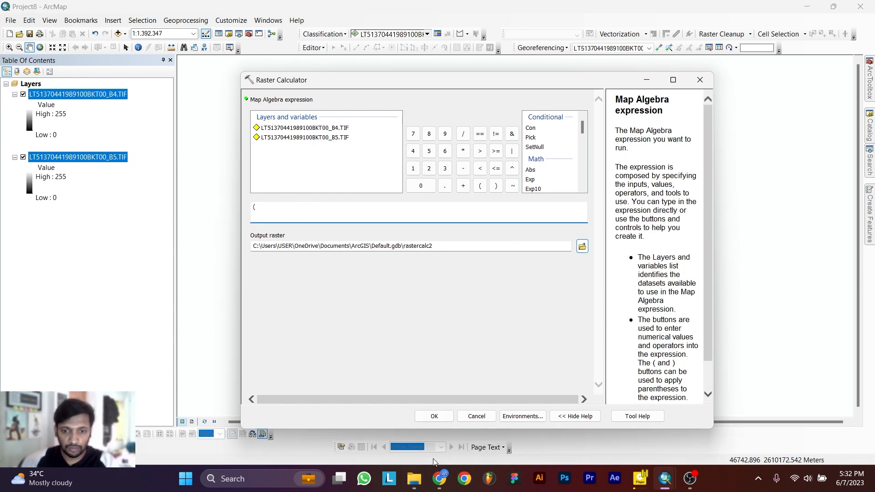
left_click(440, 479)
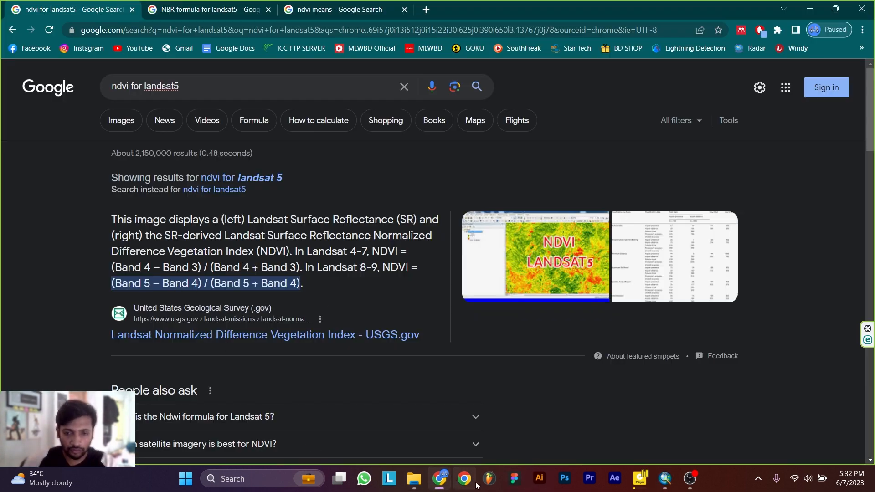
mouse_move(662, 485)
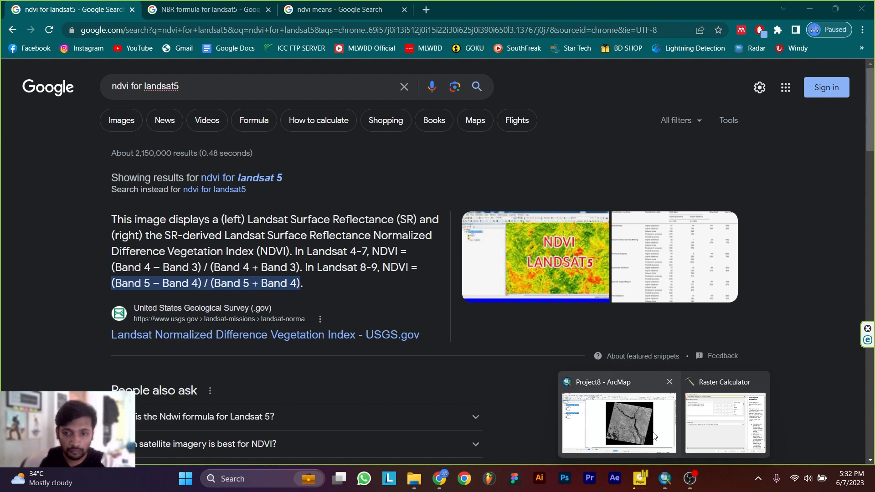
left_click(619, 423)
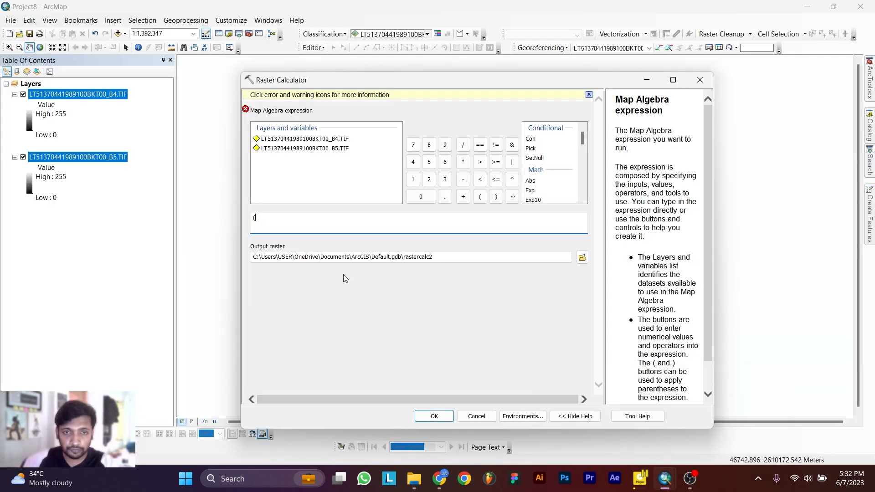
left_click(313, 152)
left_click(263, 217)
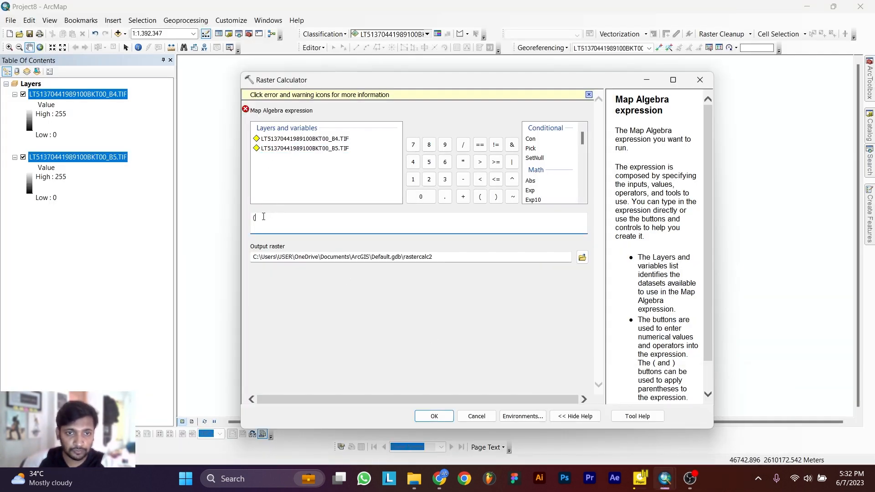
double_click(289, 149)
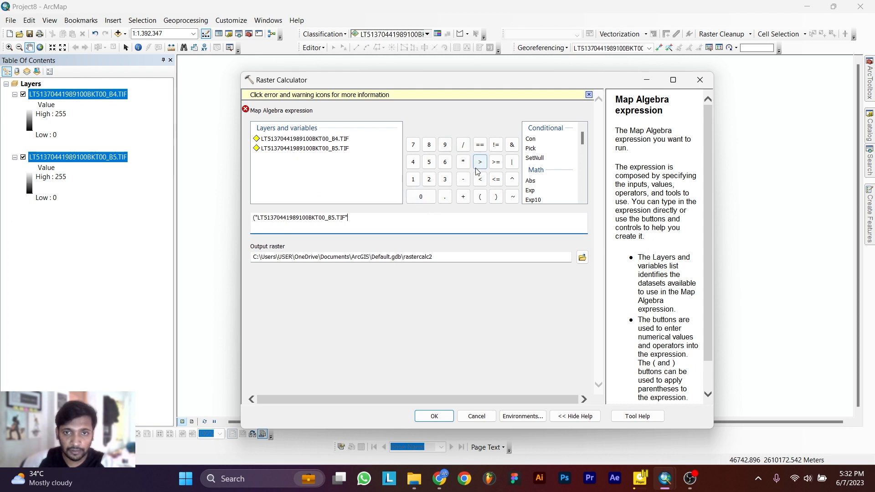
left_click(461, 180)
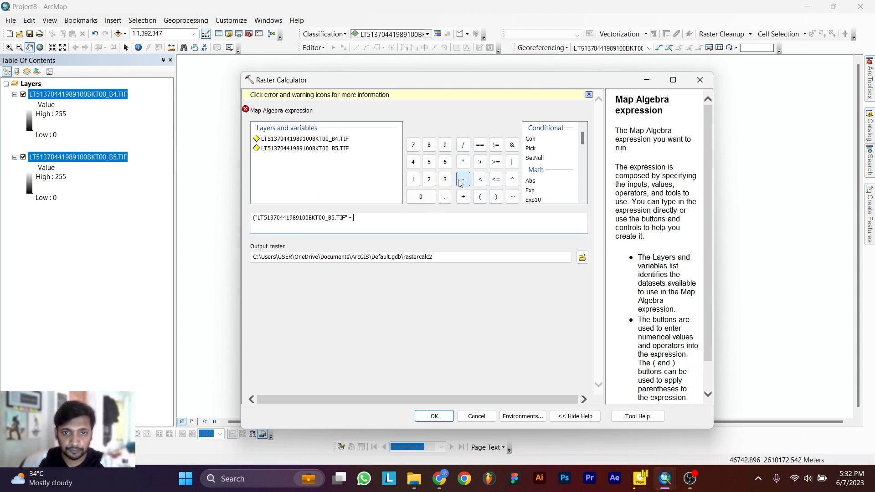
double_click(306, 140)
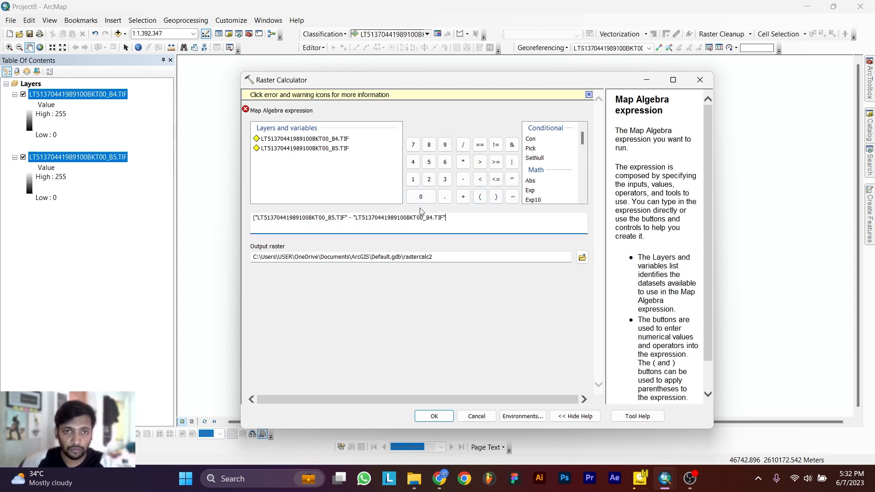
left_click(496, 197)
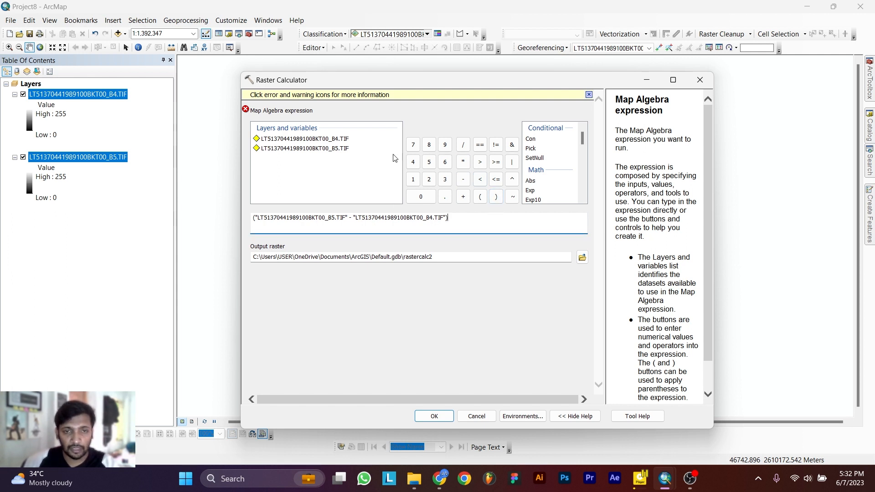
Step: Complete the map algebra expression by dividing by the parenthesised sum of the B5 and B4 rasters
left_click(463, 145)
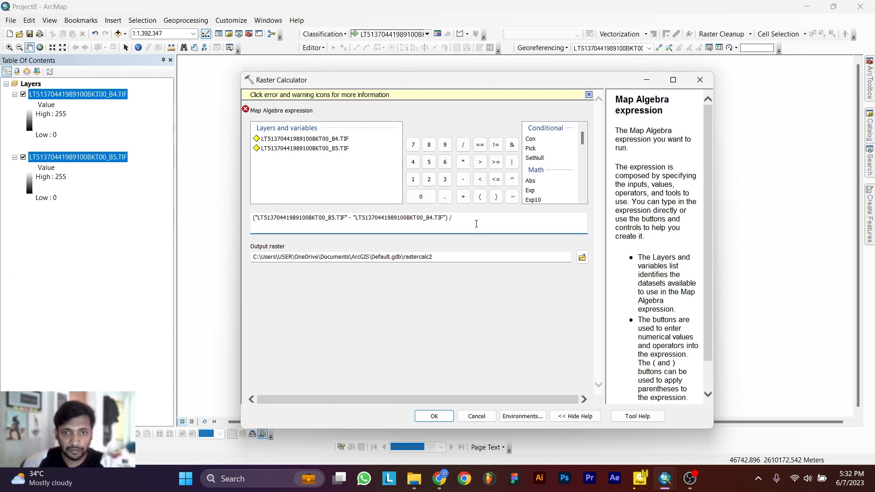
left_click(480, 197)
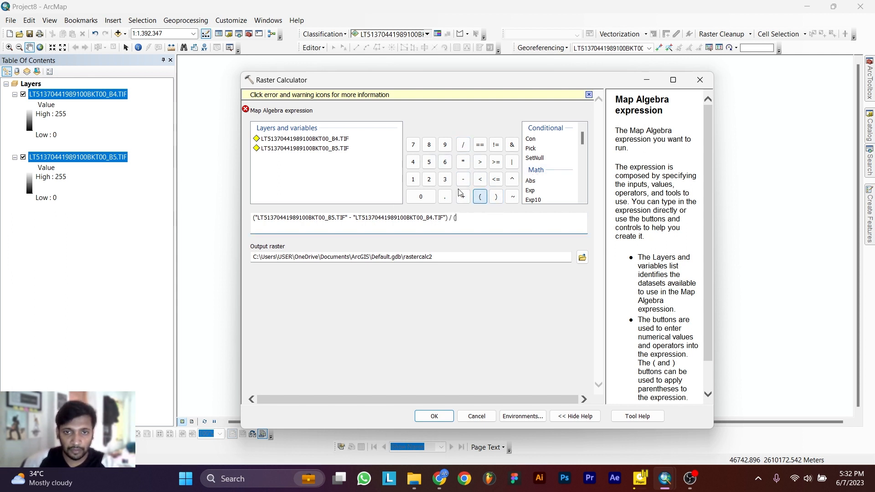
double_click(326, 148)
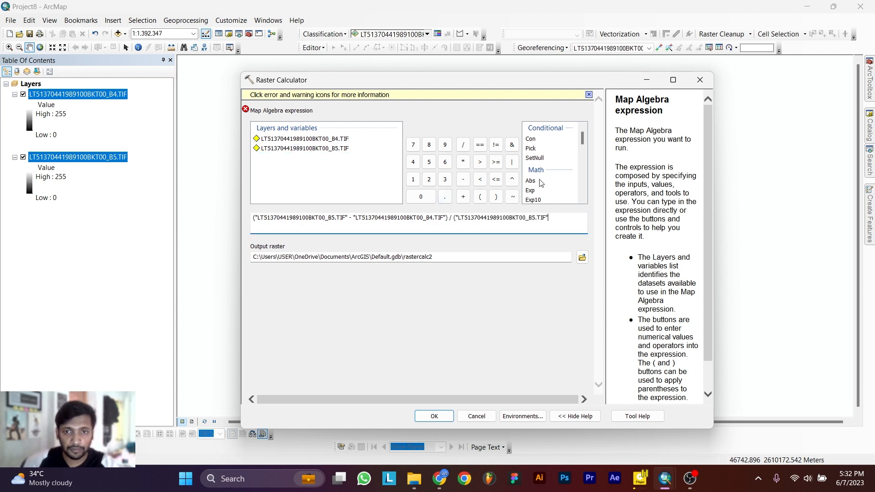
left_click(464, 196)
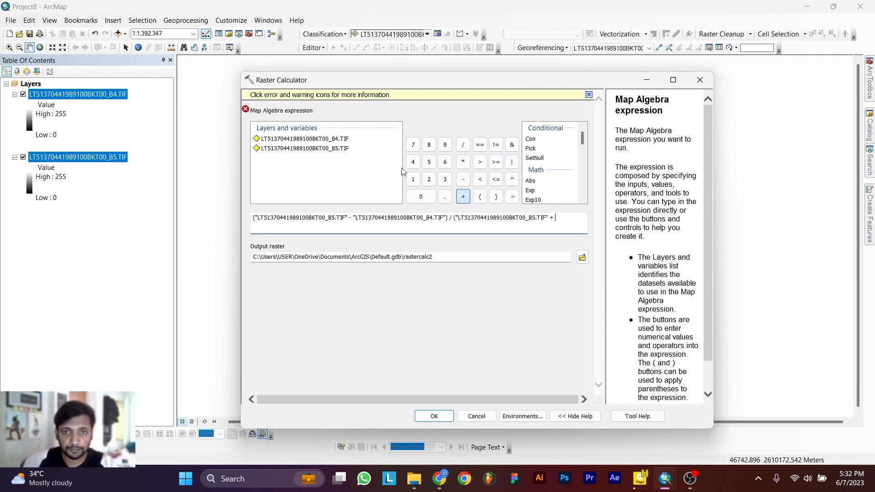
double_click(310, 139)
left_click(496, 196)
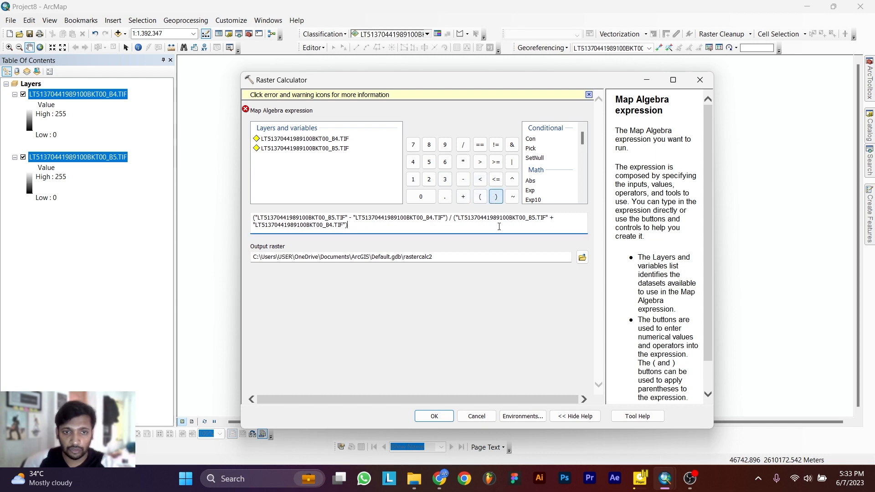
Step: Save the output raster as NDVI_L5.tif in the Output folder and run the Raster Calculator
left_click(471, 254)
left_click(582, 246)
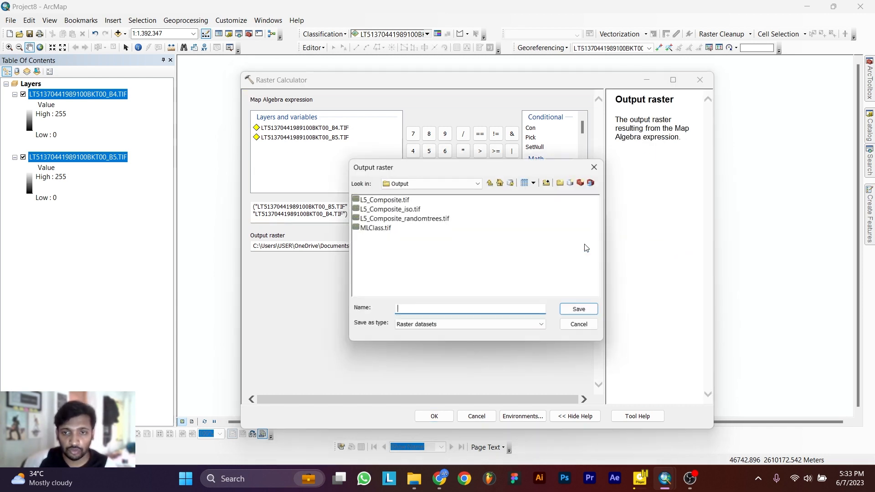
type("NDVI_L5.tif")
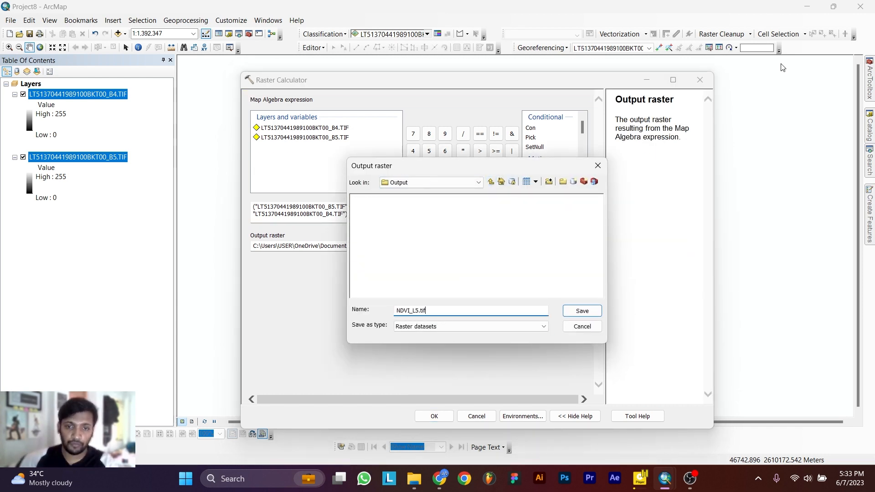
left_click(568, 310)
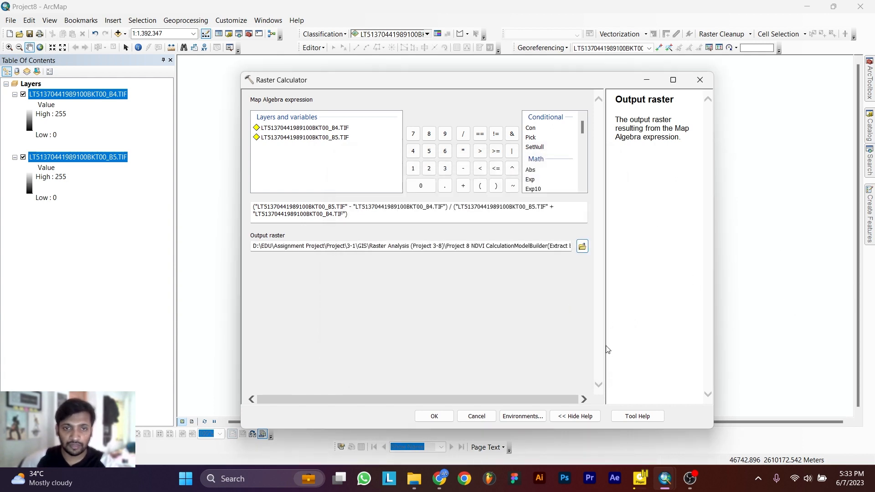
left_click(431, 416)
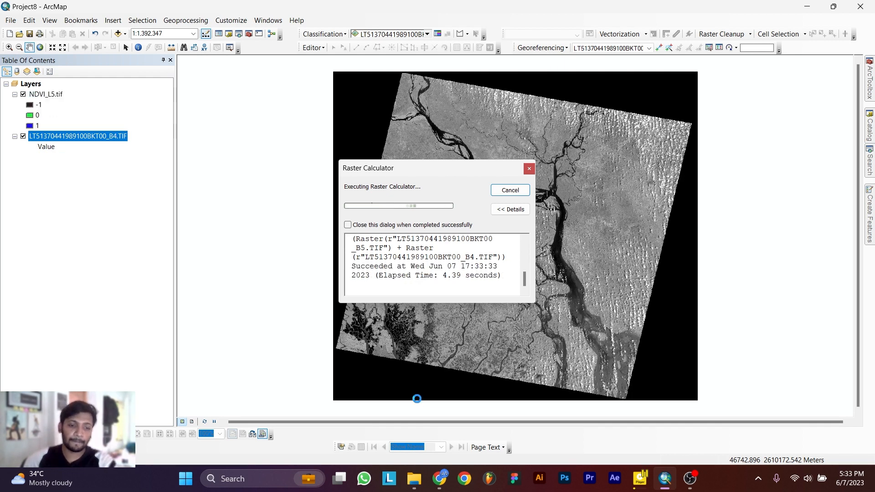
left_click(529, 170)
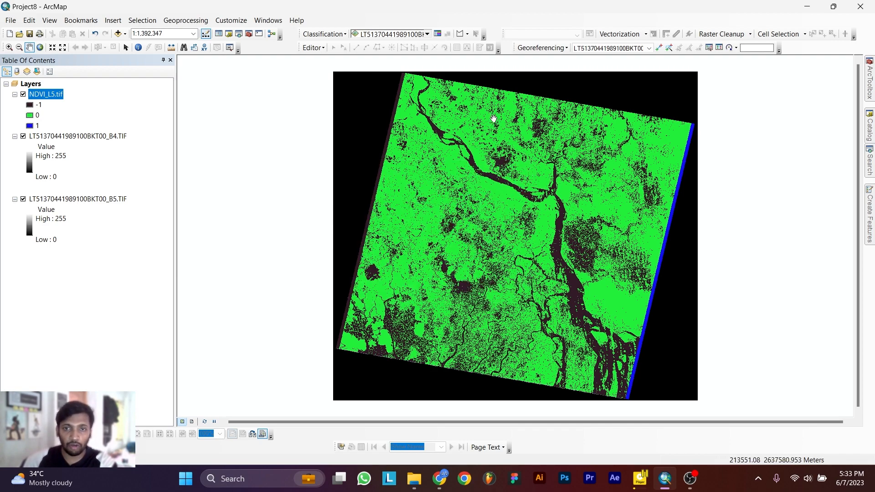
Step: Examine the NDVI_L5.tif raster across the map and clear the layer selection
scroll(497, 150, "down", 3)
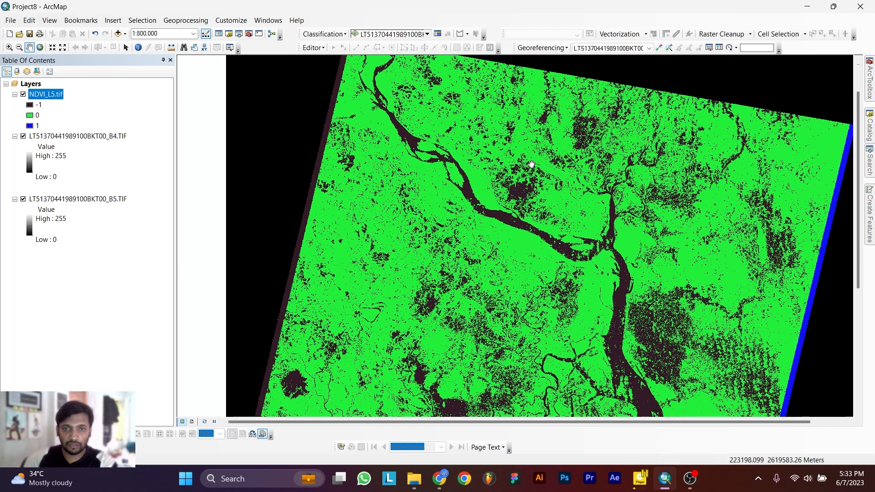
left_click_drag(529, 166, 460, 162)
left_click_drag(459, 287, 447, 216)
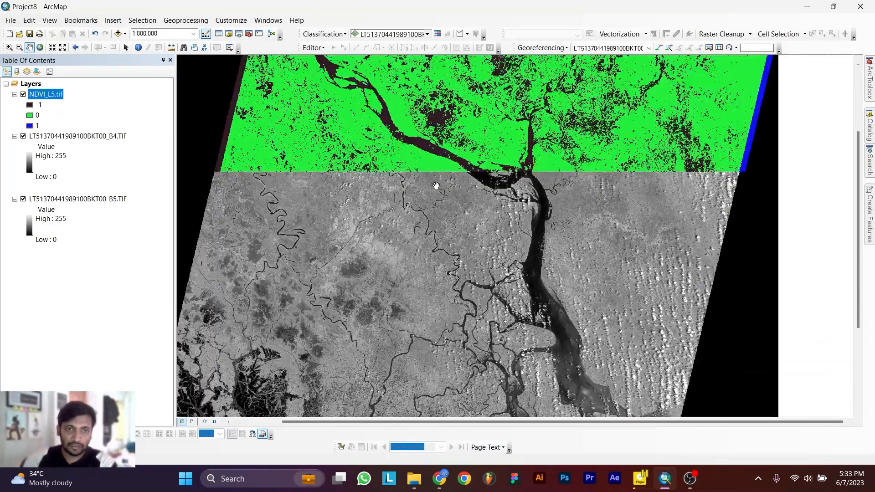
scroll(448, 295, "up", 1)
scroll(447, 295, "up", 1)
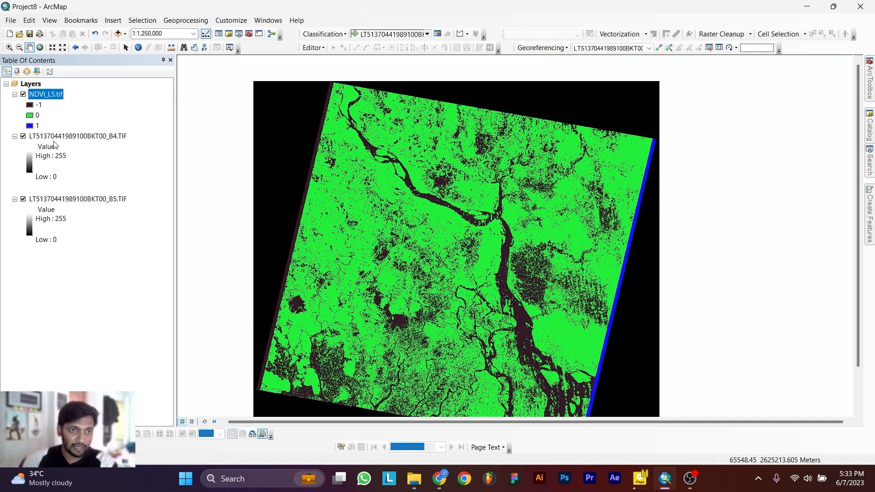
left_click(71, 302)
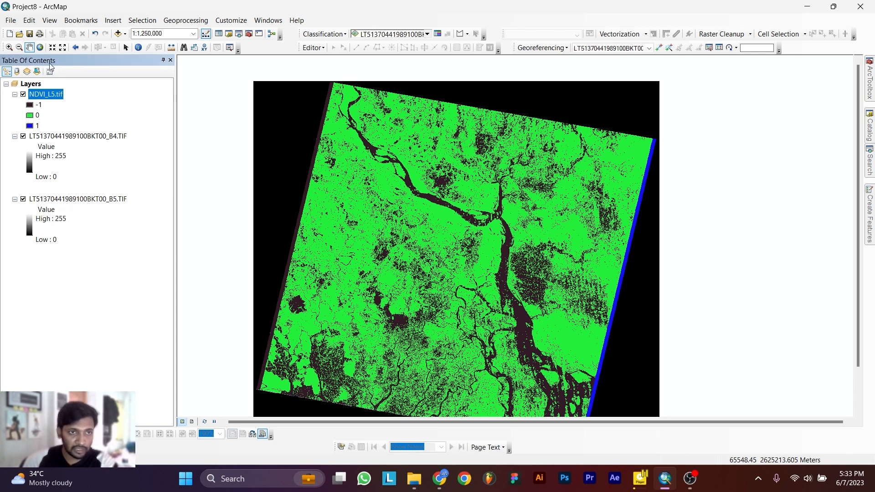
left_click(69, 264)
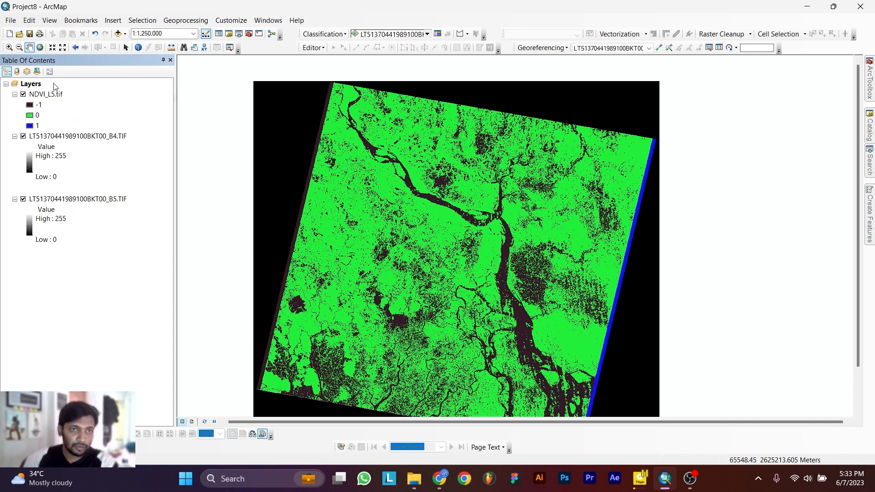
Step: Open the band list of Landsat9.tif for adding data and check the Landsat 9 NBR formula in Chrome
left_click(120, 34)
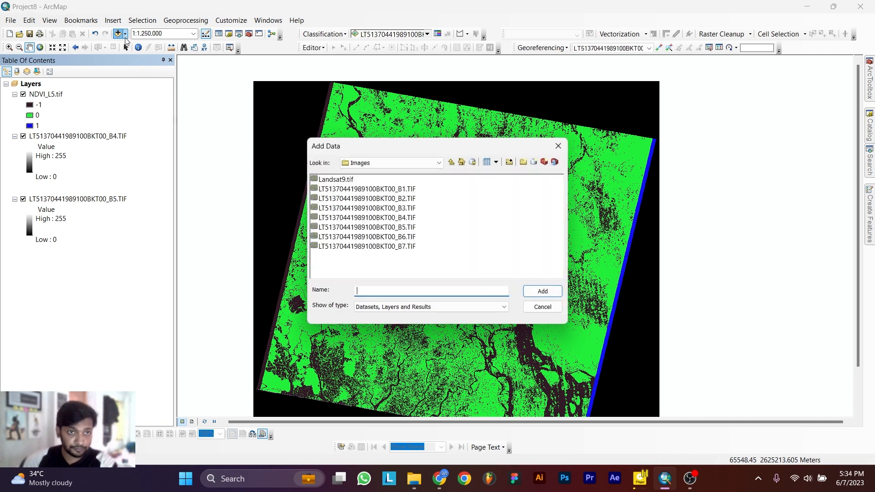
double_click(336, 180)
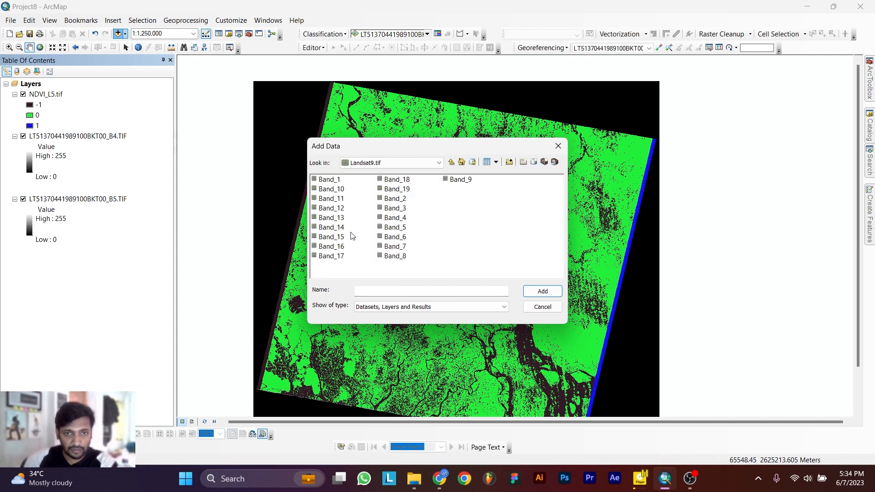
mouse_move(442, 484)
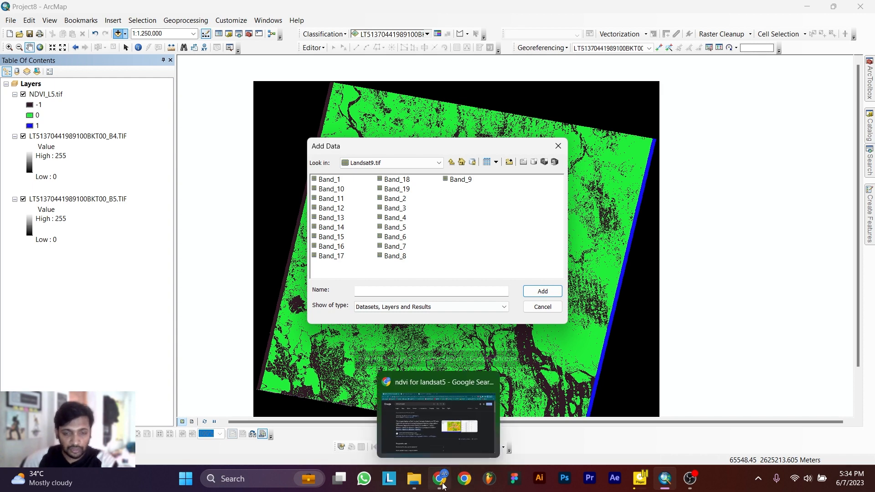
left_click(443, 486)
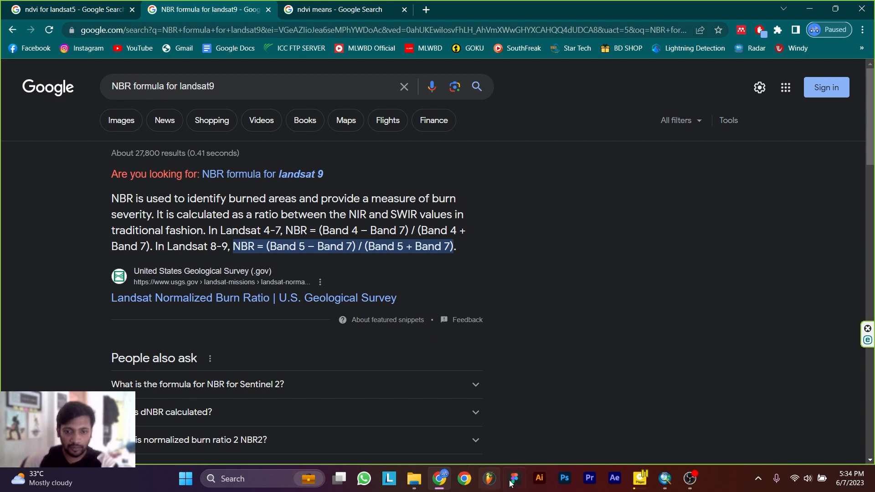
left_click(665, 479)
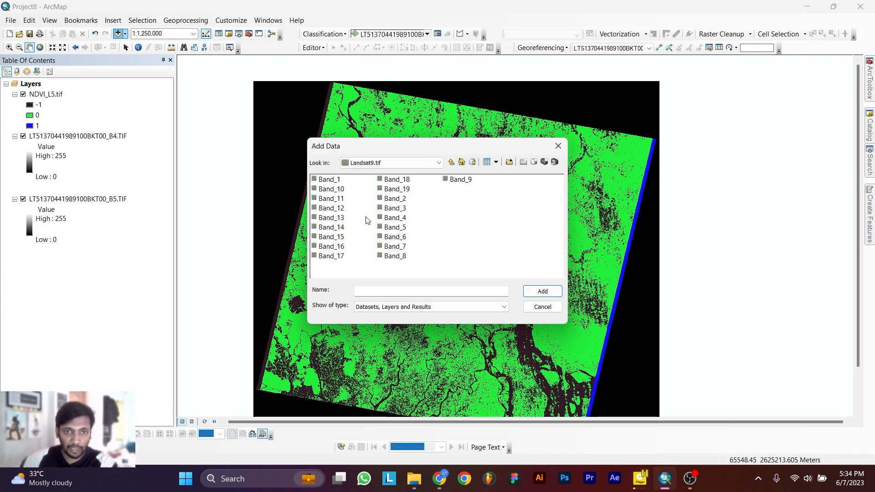
Step: Add Band_5 and Band_7 of Landsat9.tif to the map and build pyramids for the raster
left_click(396, 227)
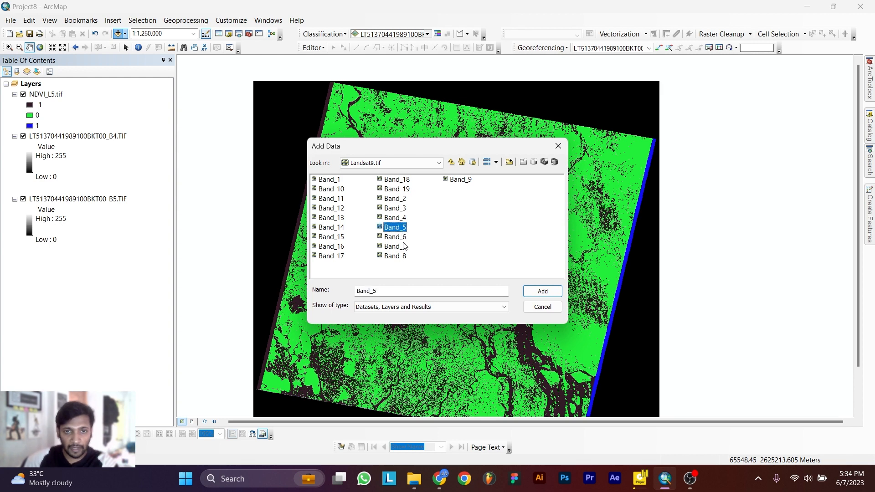
left_click(396, 247, "ctrl")
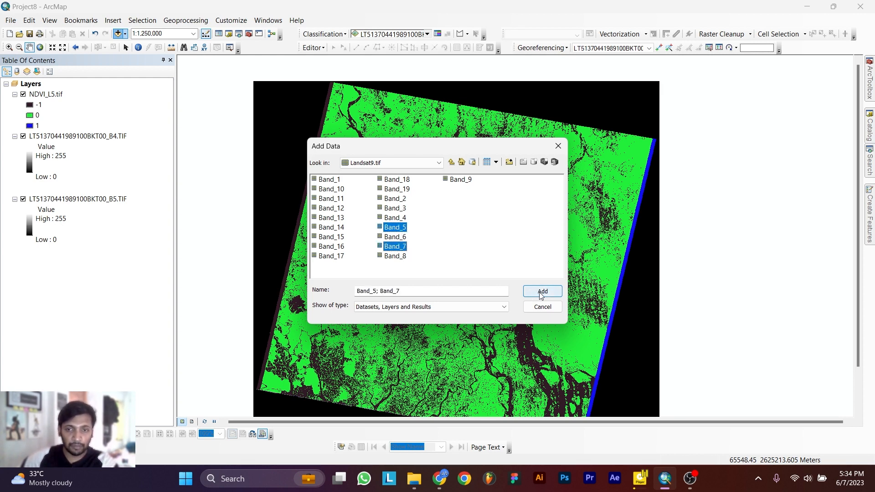
left_click(541, 294)
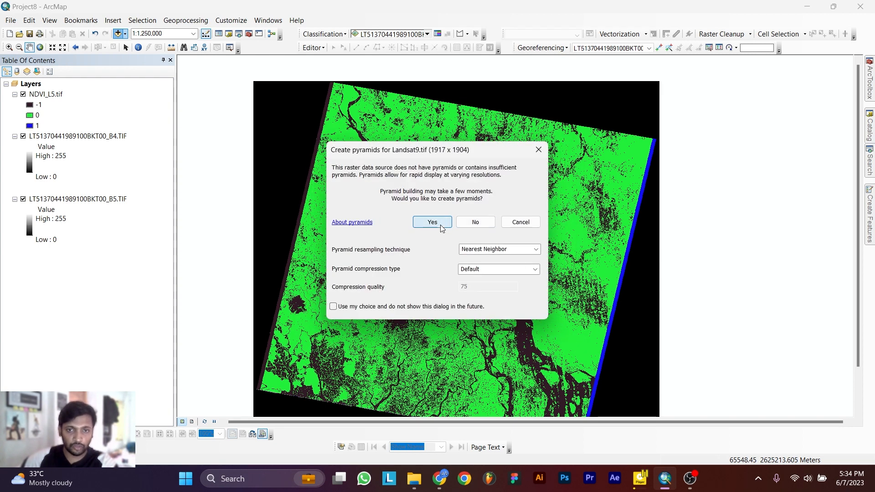
left_click(436, 223)
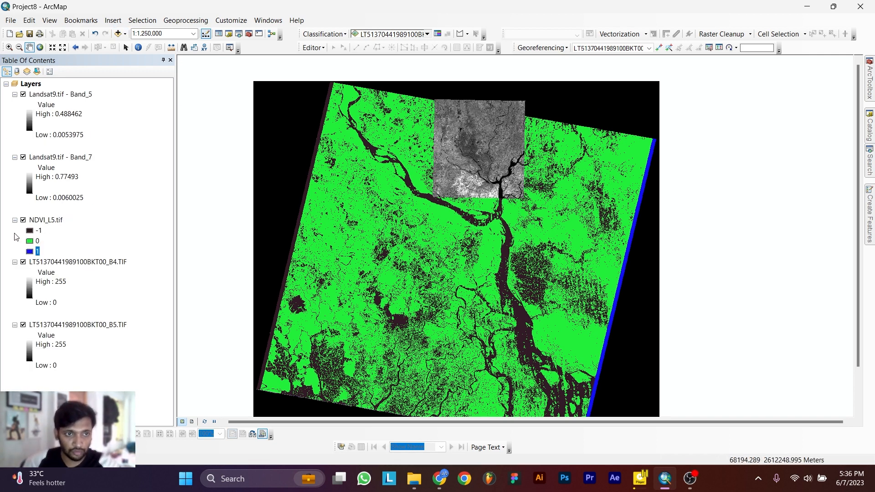
Step: Hide the NDVI_L5.tif layer and both Landsat 5 band layers, B4 and B5
left_click(22, 221)
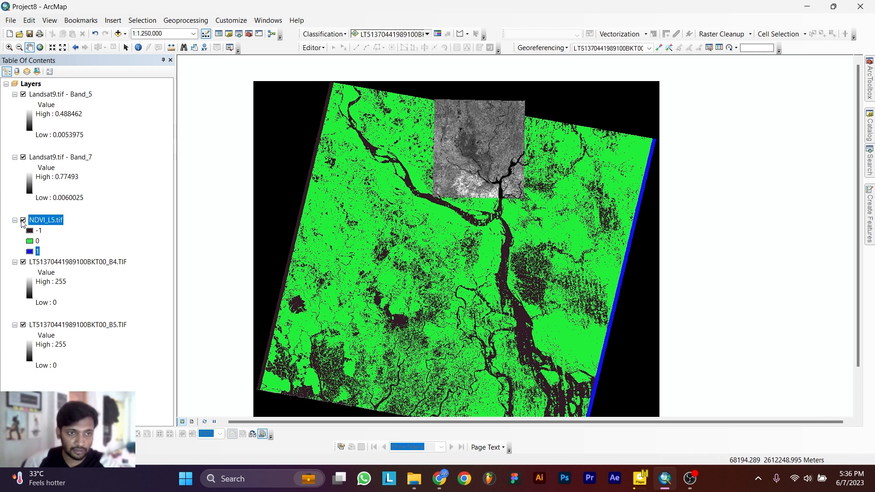
left_click(24, 262)
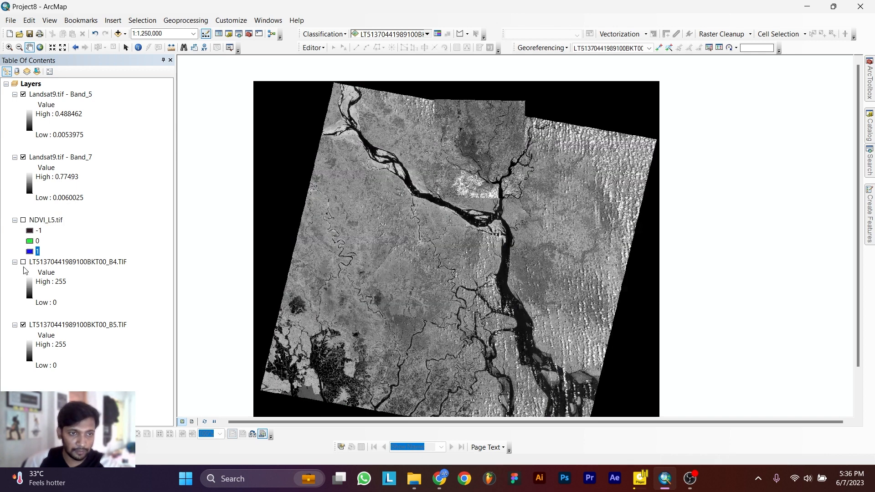
left_click(23, 325)
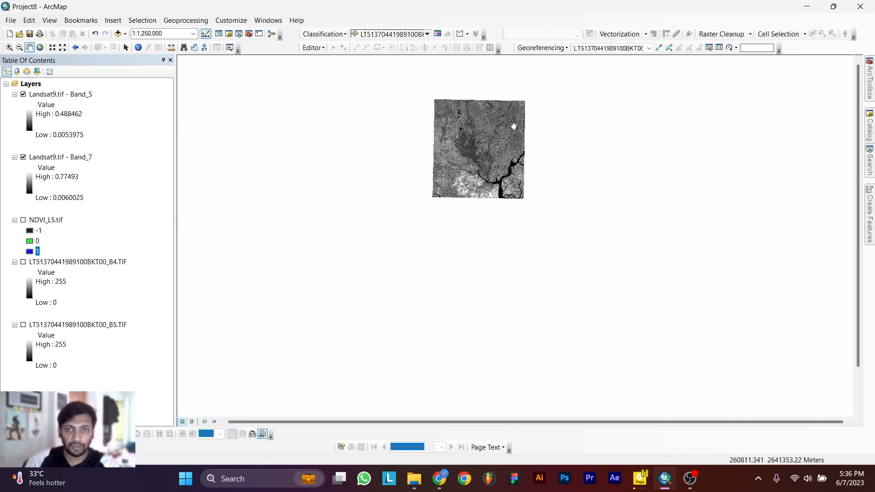
scroll(510, 118, "up", 3)
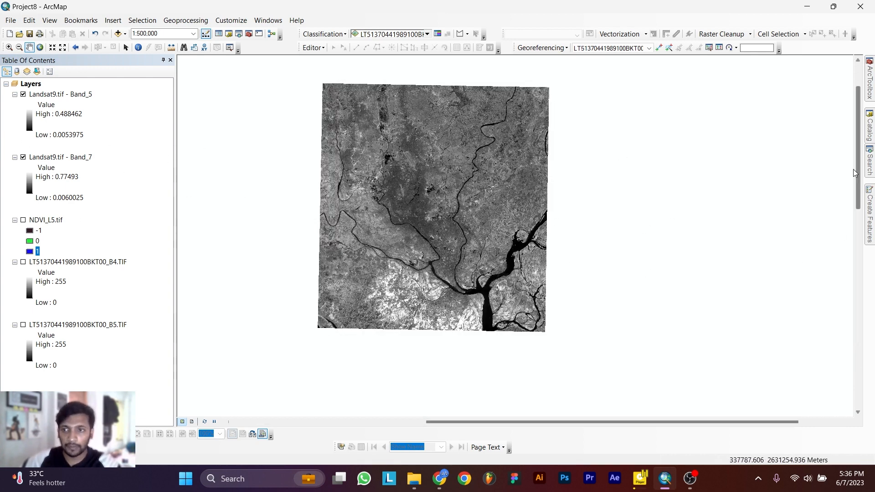
Step: Open Raster Calculator and enter the NBR numerator in parentheses: Landsat9.tif Band_5 minus Band_7, rechecking the formula in Chrome
left_click(870, 162)
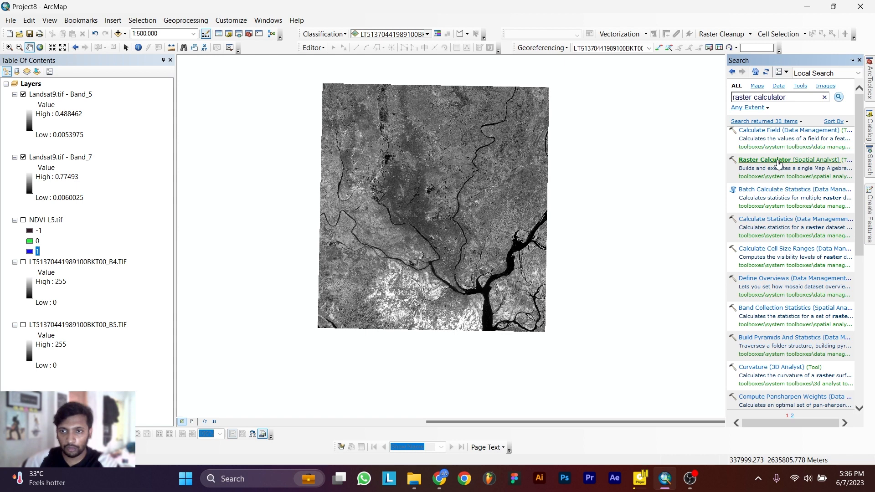
left_click(778, 160)
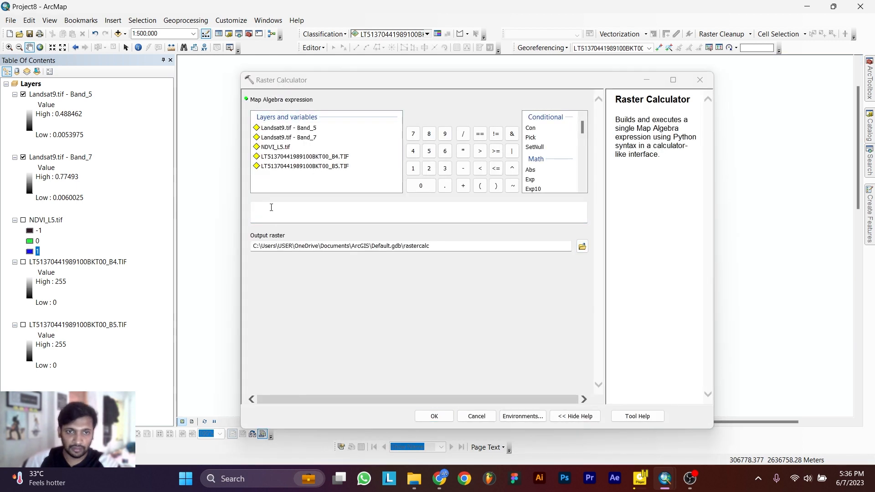
left_click(271, 208)
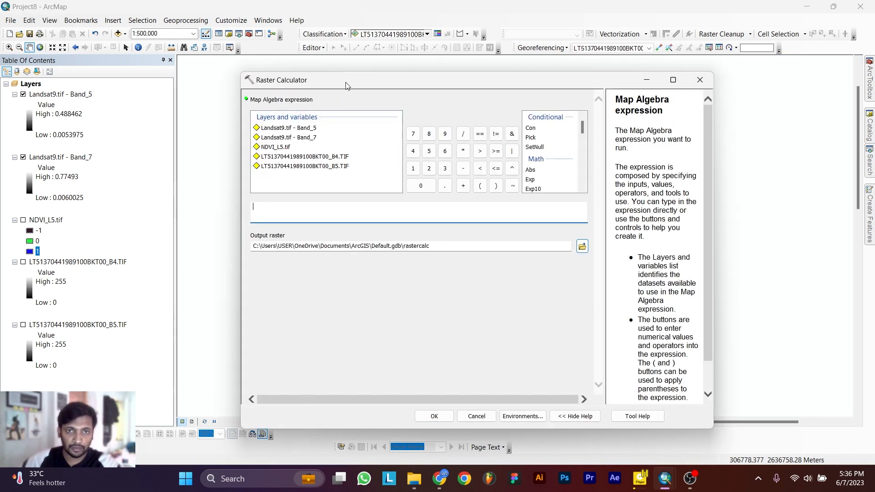
left_click_drag(350, 89, 496, 117)
left_click(625, 214)
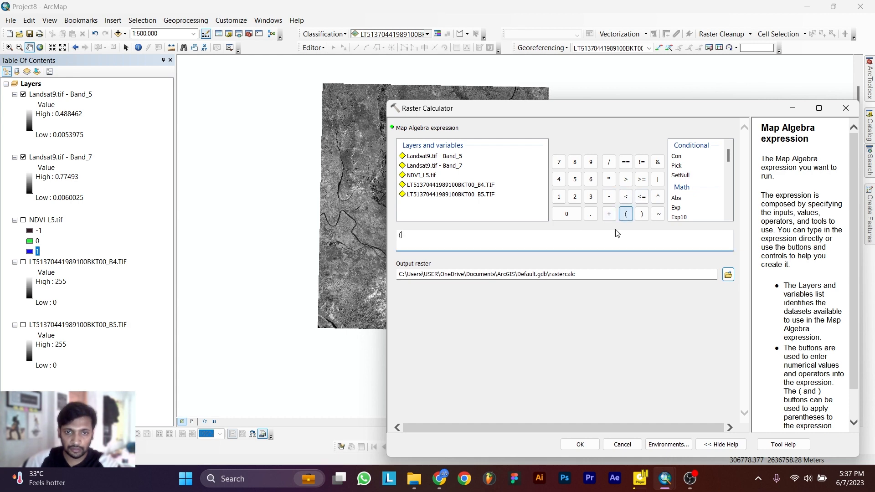
left_click(440, 480)
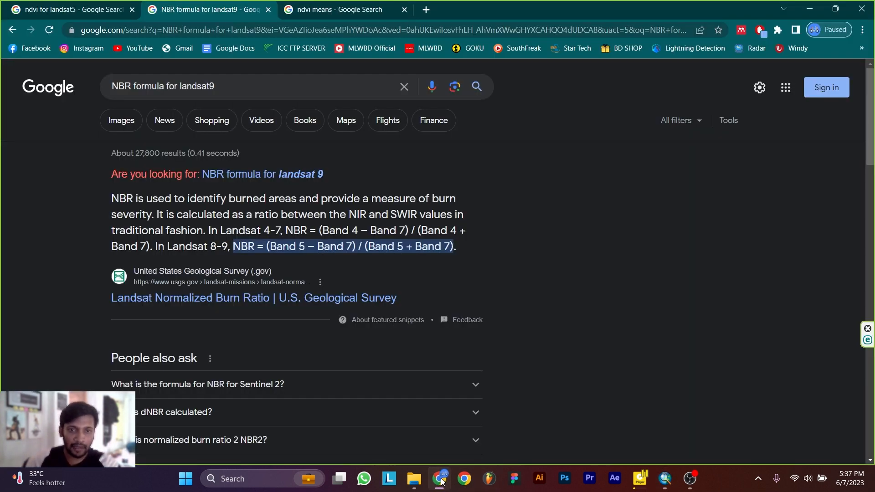
left_click(440, 479)
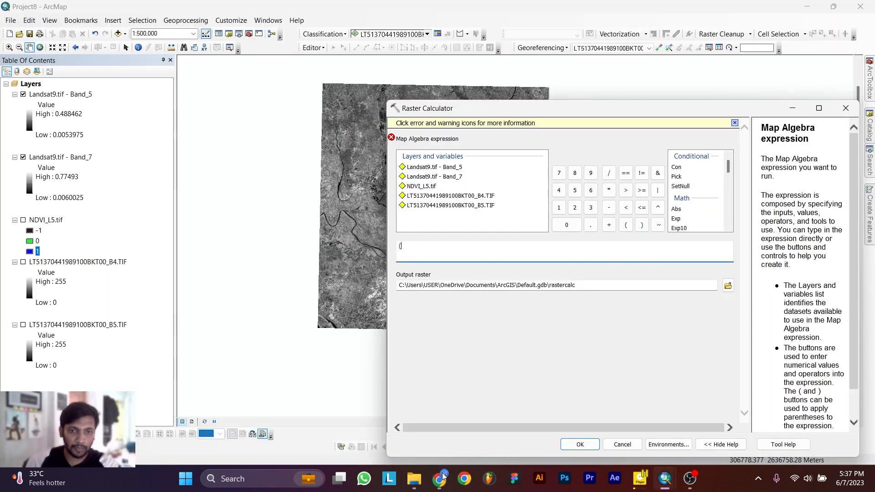
double_click(451, 168)
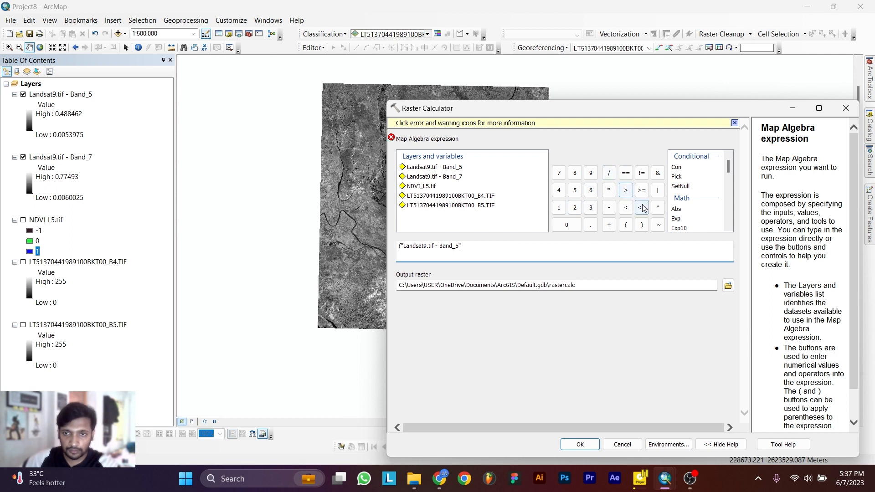
left_click(609, 208)
double_click(454, 176)
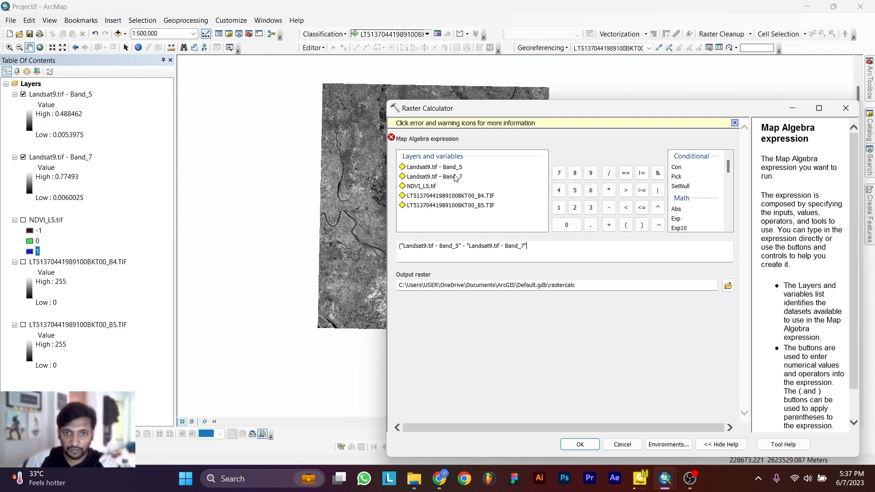
left_click(642, 225)
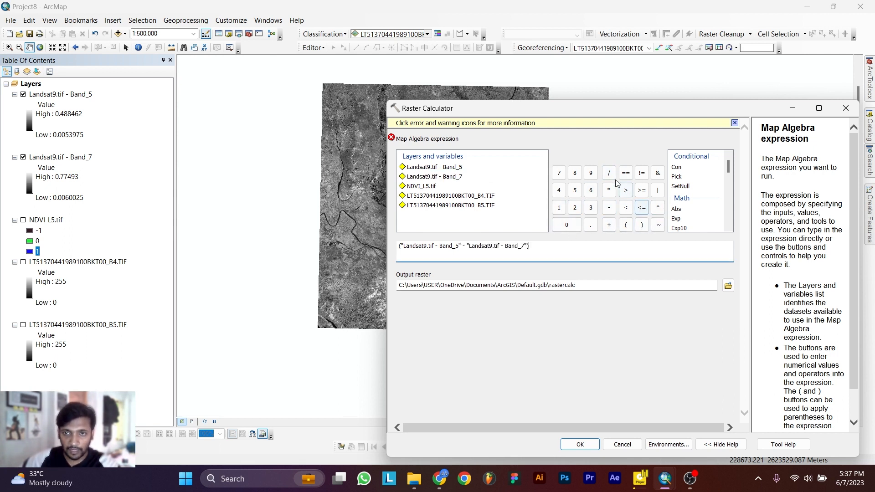
Step: Complete the map algebra expression by dividing by the parenthesised sum of Landsat9.tif Band_5 and Band_7
left_click(609, 173)
left_click(626, 226)
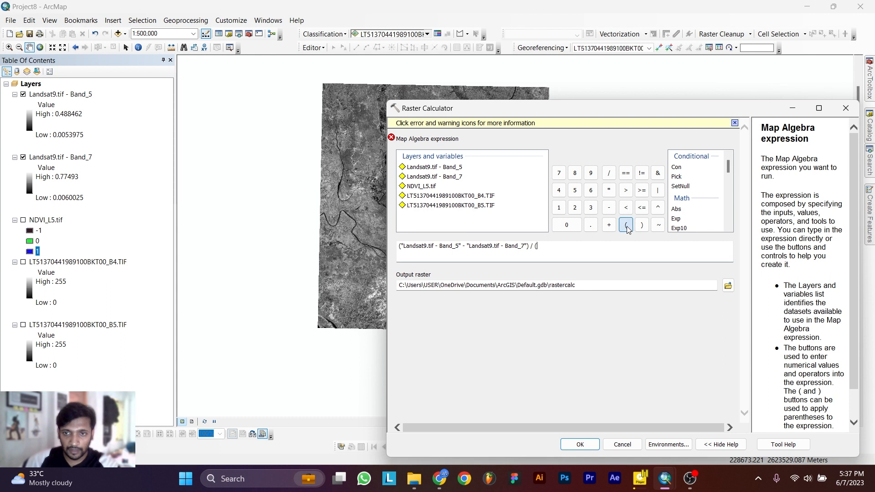
double_click(448, 167)
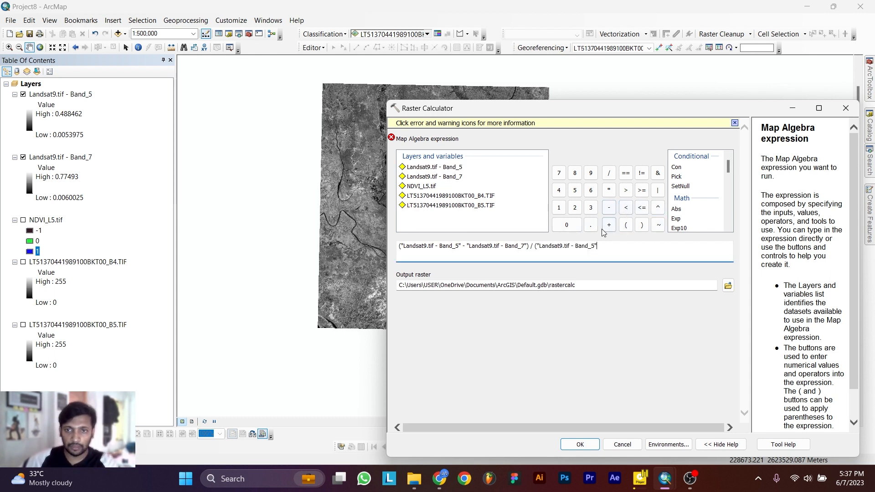
left_click(603, 228)
double_click(452, 177)
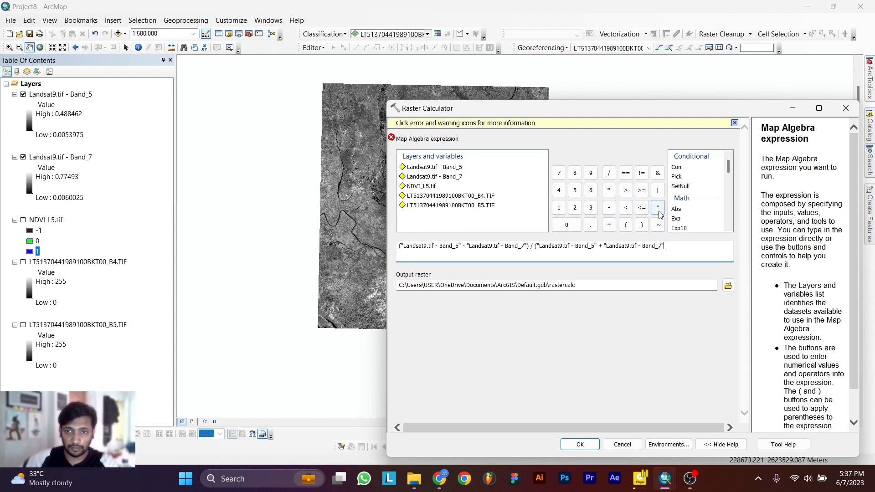
left_click(642, 225)
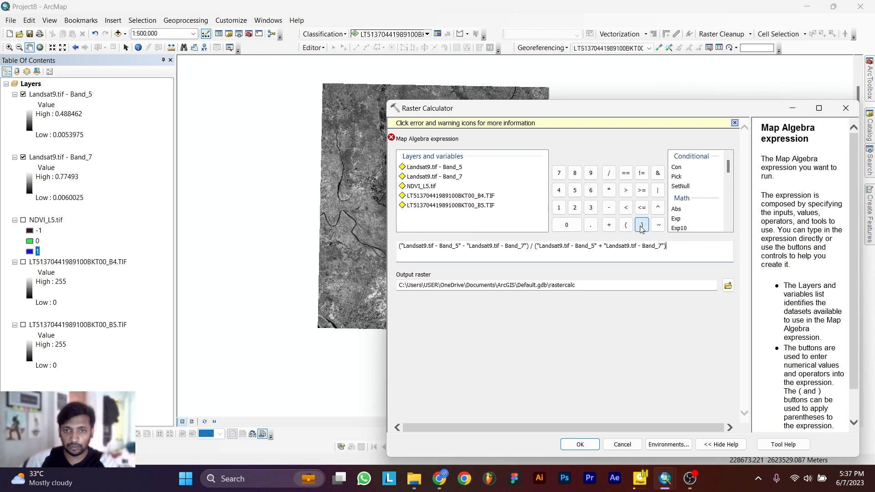
Step: Save the output raster as NBR_L9.tif in the Output folder and run the Raster Calculator
left_click(729, 287)
left_click(729, 276)
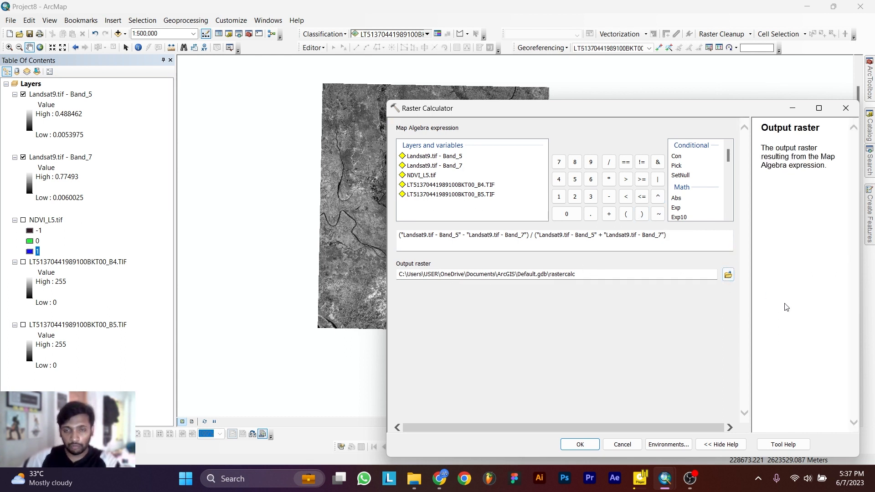
type("NBR_L9.tif")
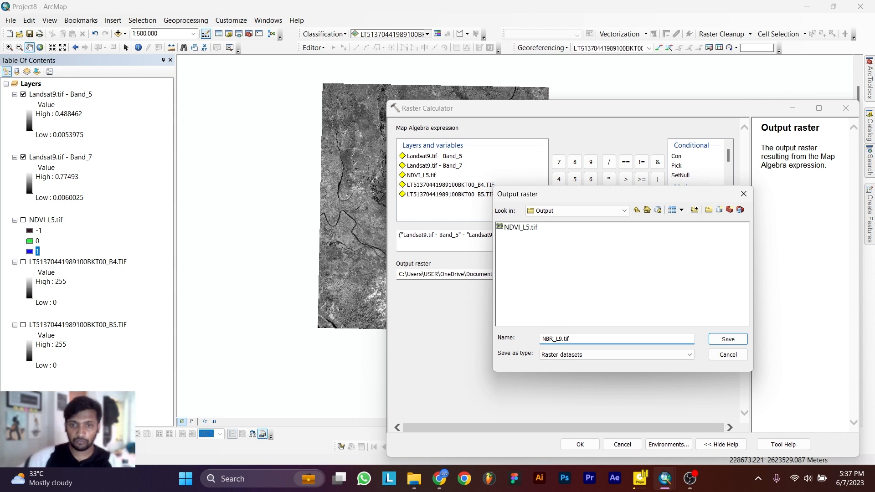
left_click(728, 340)
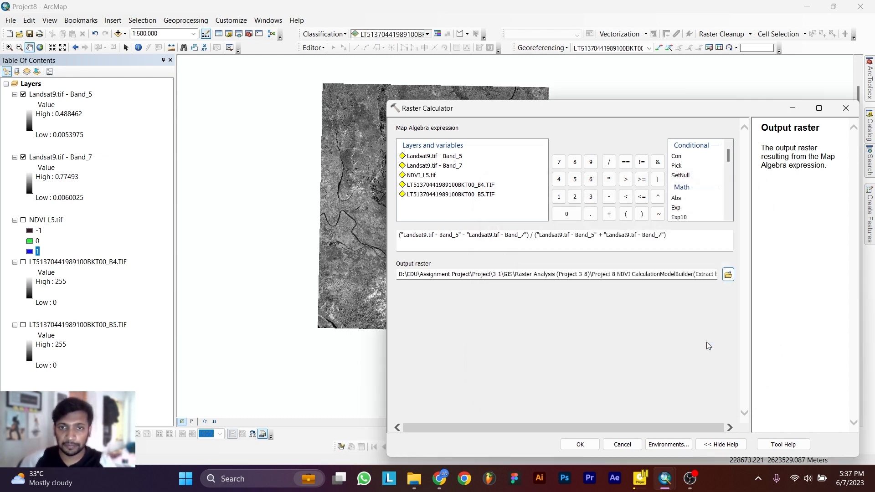
left_click(586, 444)
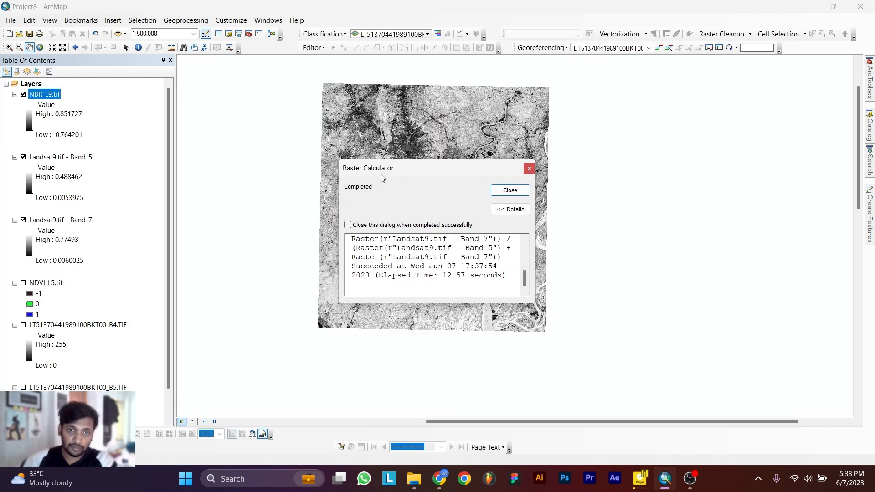
left_click(529, 170)
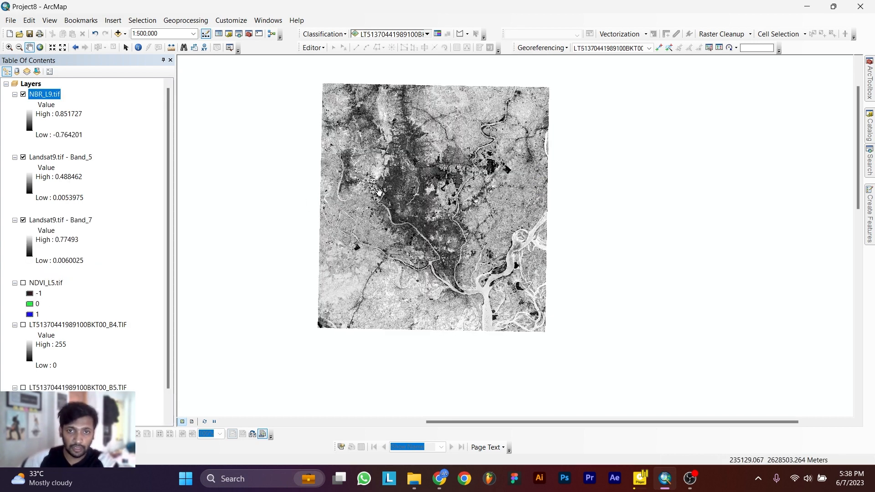
Step: Apply a light-to-dark blue color ramp to the stretched symbology of the NBR_L9.tif layer
right_click(47, 98)
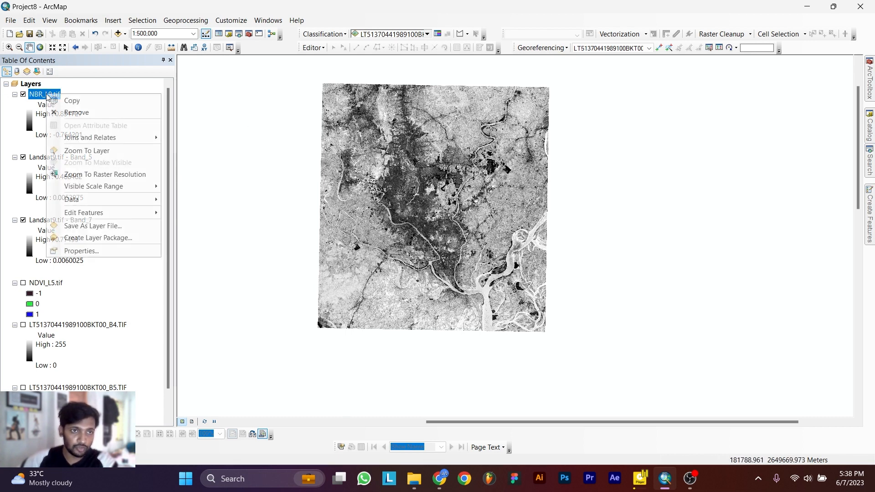
left_click(87, 252)
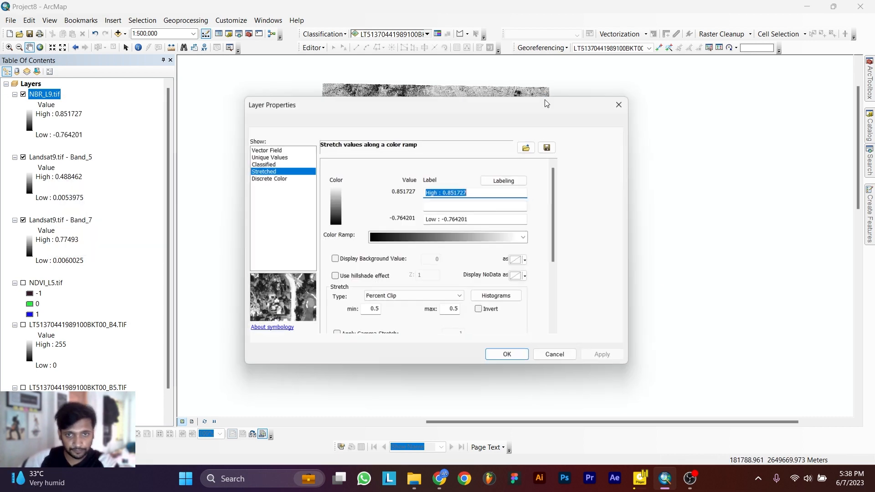
left_click(469, 238)
left_click(424, 84)
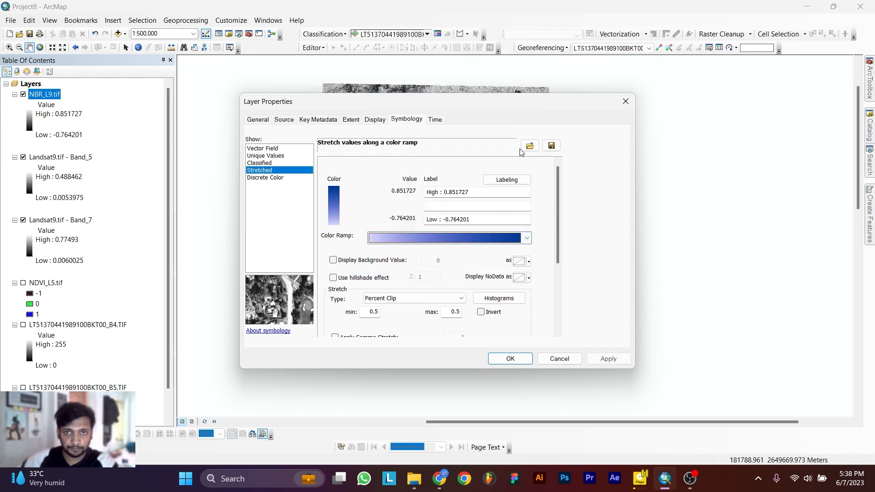
left_click(609, 359)
left_click(510, 359)
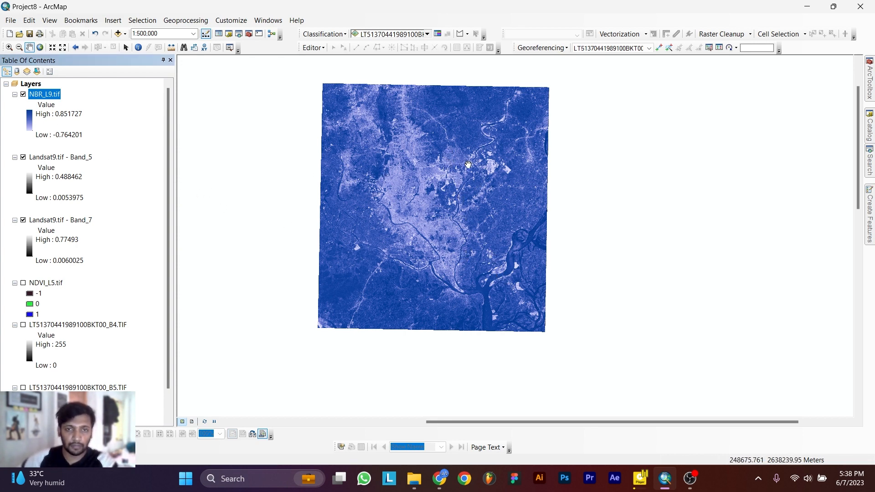
scroll(444, 175, "down", 2)
scroll(430, 172, "up", 1)
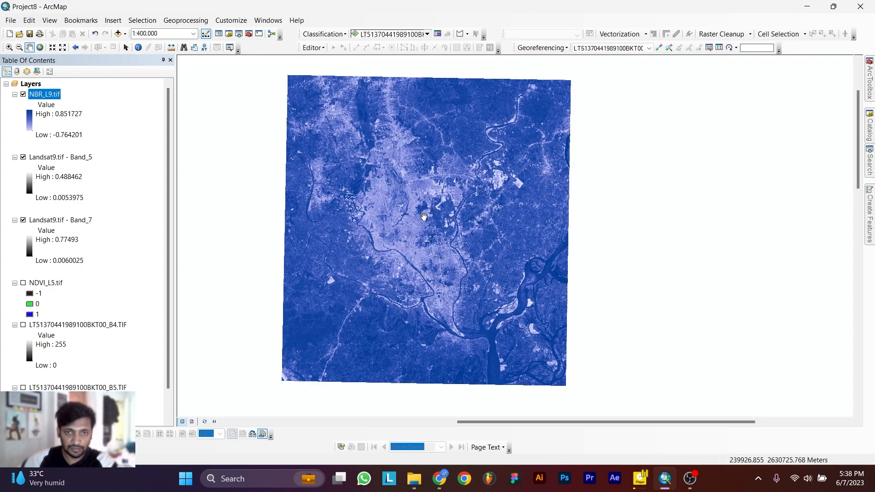
scroll(437, 223, "up", 1)
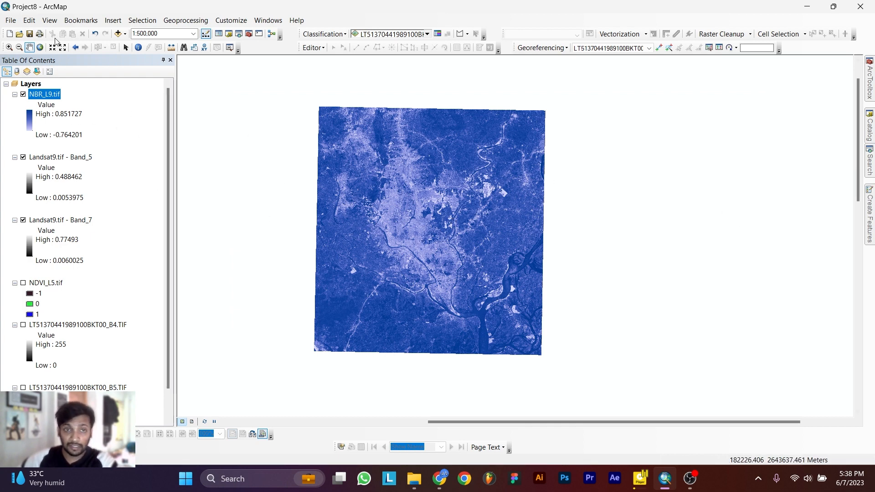
scroll(45, 272, "down", 1)
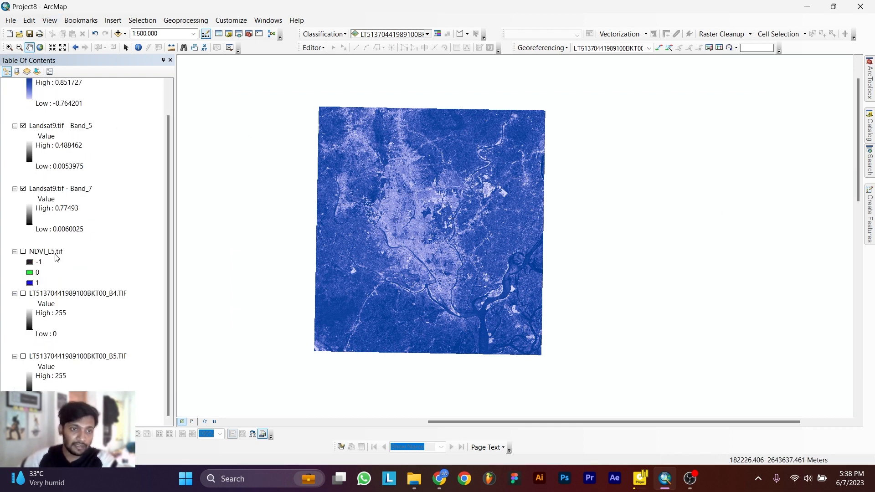
scroll(45, 248, "up", 1)
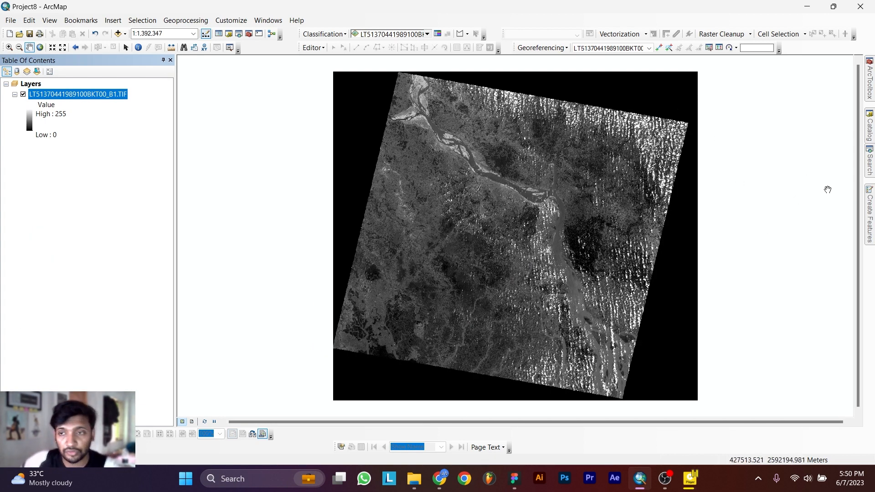
Step: Start a new shapefile in the Project 8 folder of the connected project directory, with Polygon as its feature type
left_click(870, 126)
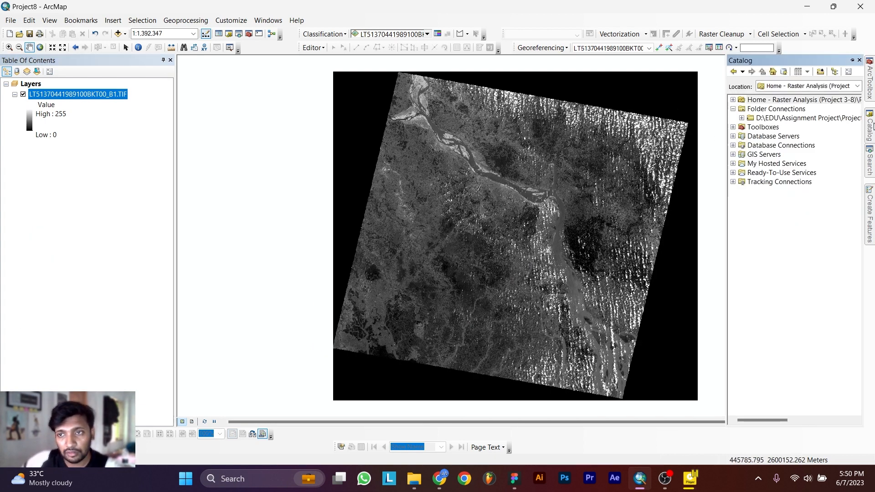
double_click(774, 118)
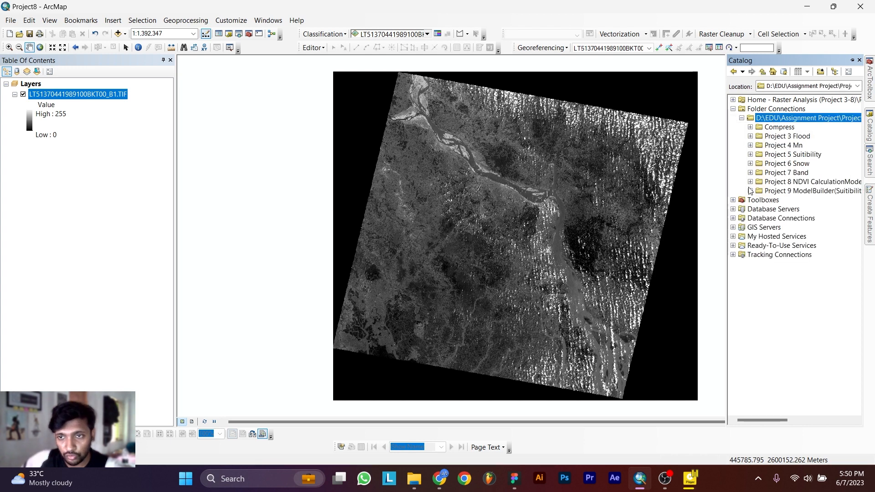
double_click(785, 183)
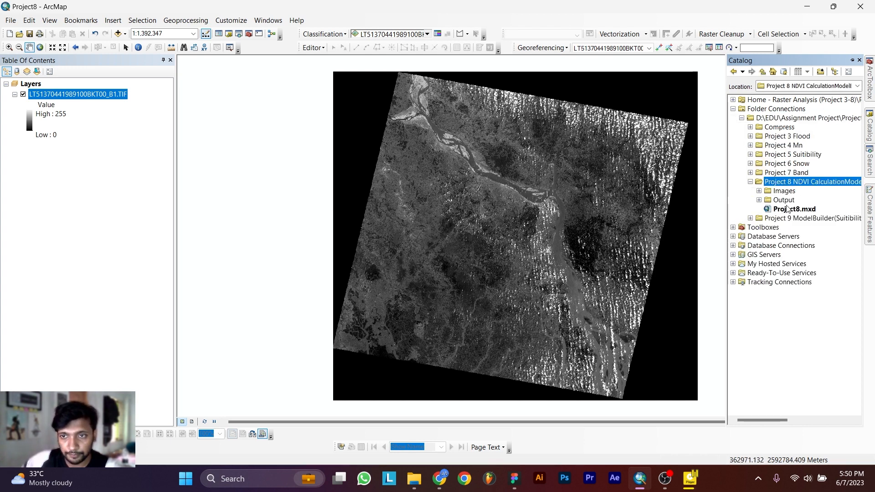
right_click(789, 184)
mouse_move(816, 250)
left_click(701, 351)
left_click(428, 154)
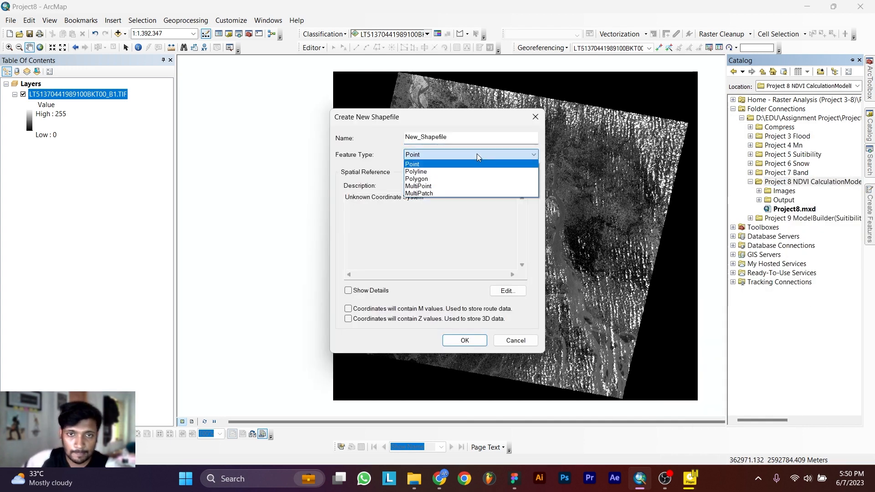
left_click(429, 180)
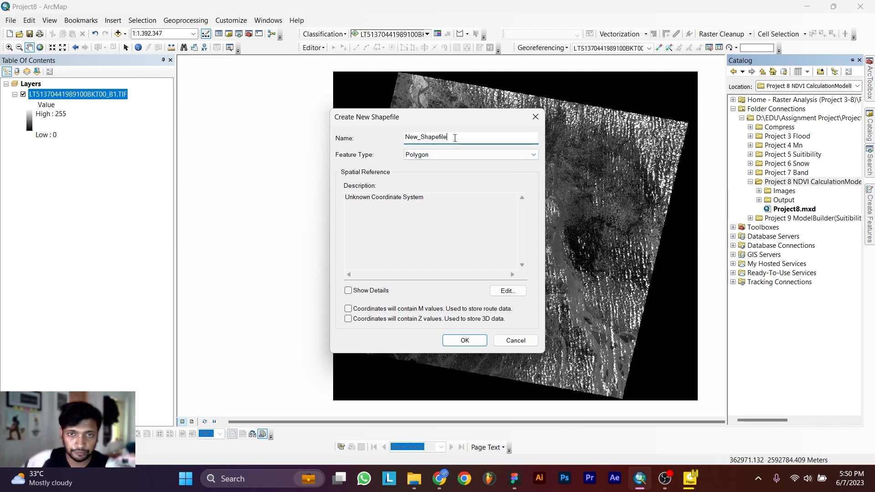
Step: Assign the BTM projected coordinate system to the new polygon shapefile and create it under the name New_Shapefile
left_click(508, 291)
left_click(363, 149)
left_click(500, 381)
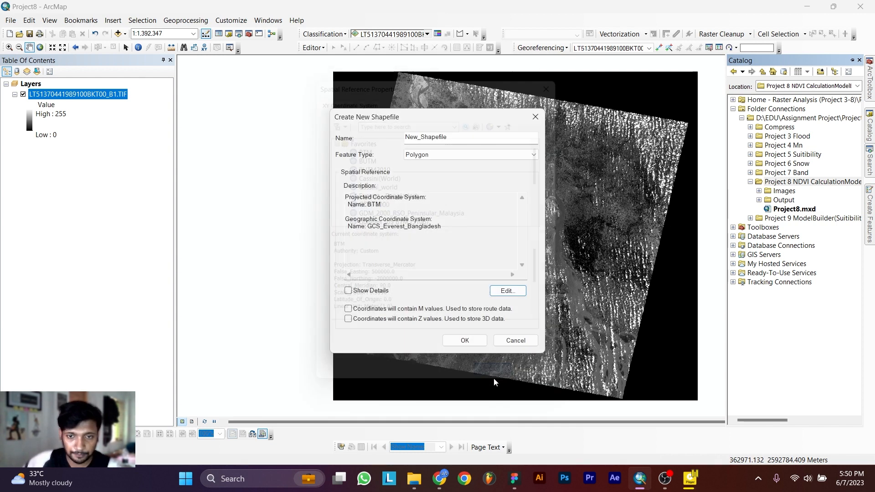
left_click(467, 341)
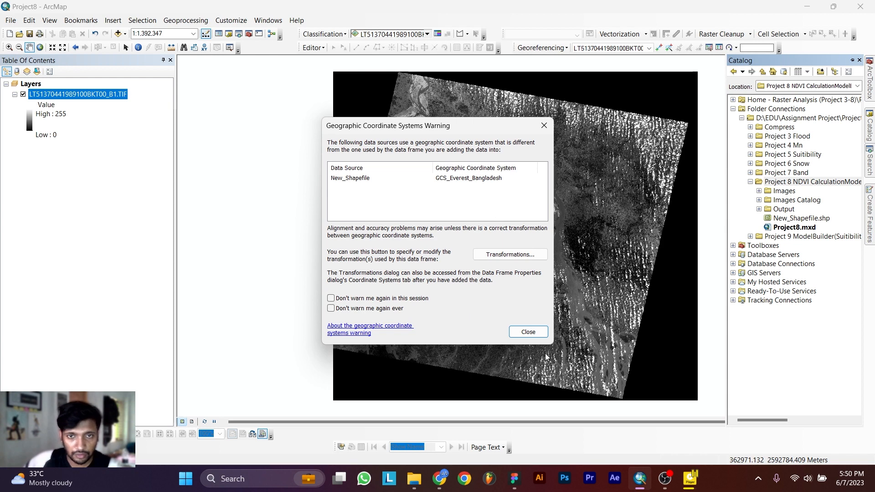
left_click(528, 331)
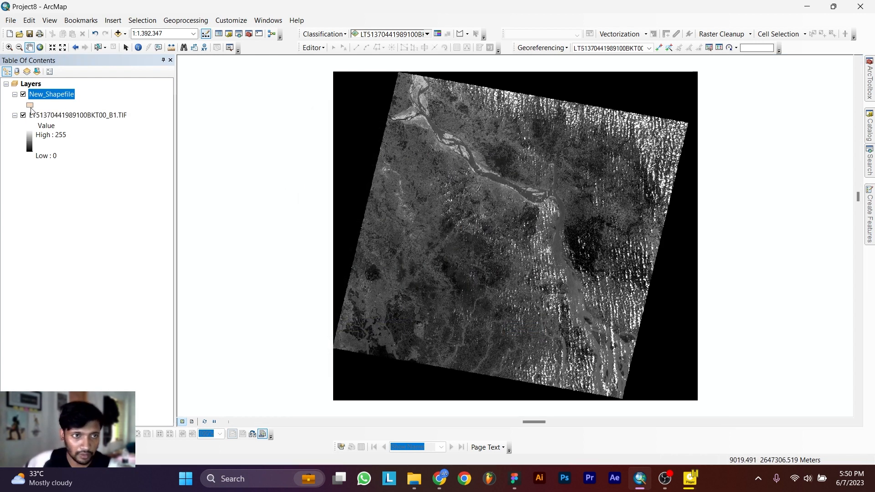
Step: Symbolize the New_Shapefile layer with no fill color and an outline width of 5
left_click(30, 106)
left_click(301, 152)
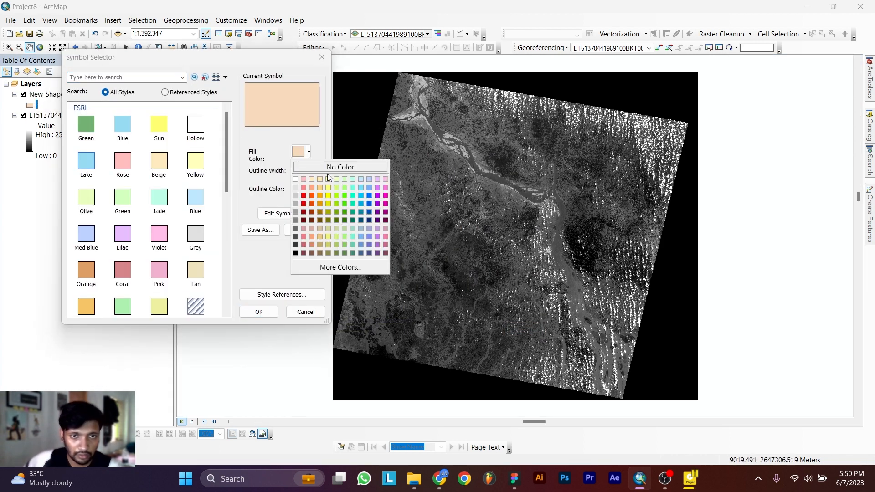
left_click(329, 167)
left_click(314, 168)
left_click(315, 168)
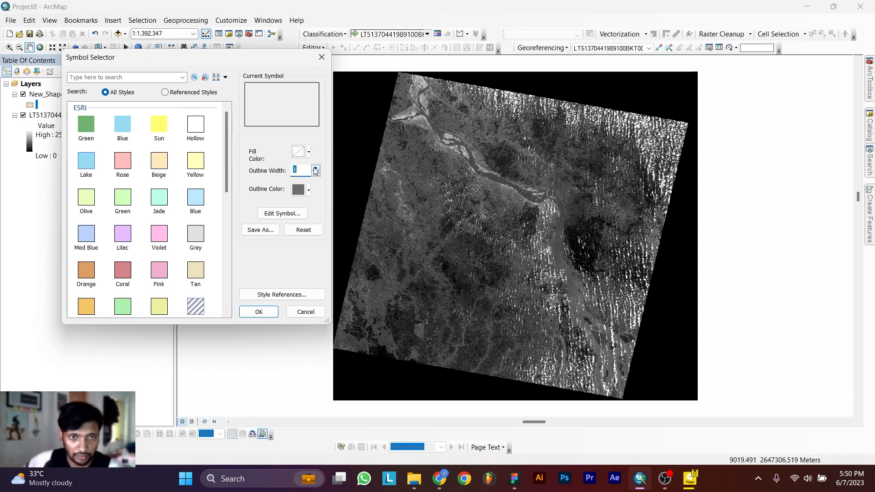
left_click(314, 168)
left_click(314, 168)
left_click(315, 168)
left_click(315, 168)
left_click(315, 173)
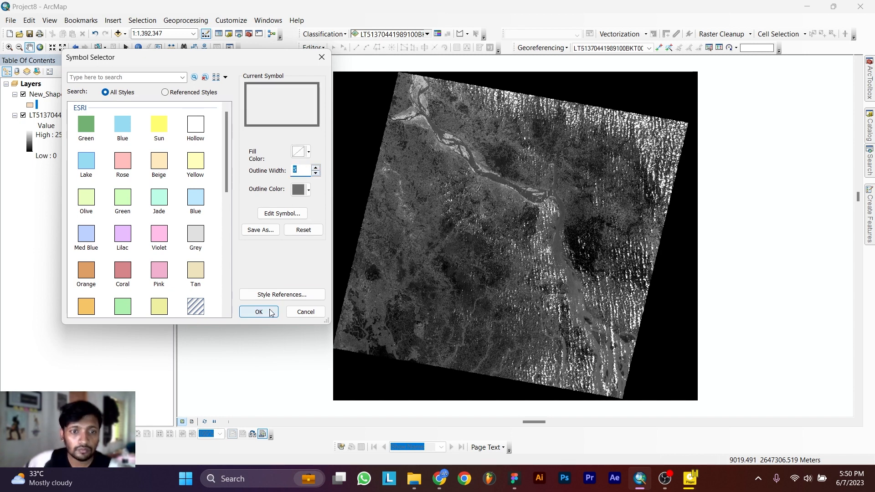
left_click(259, 311)
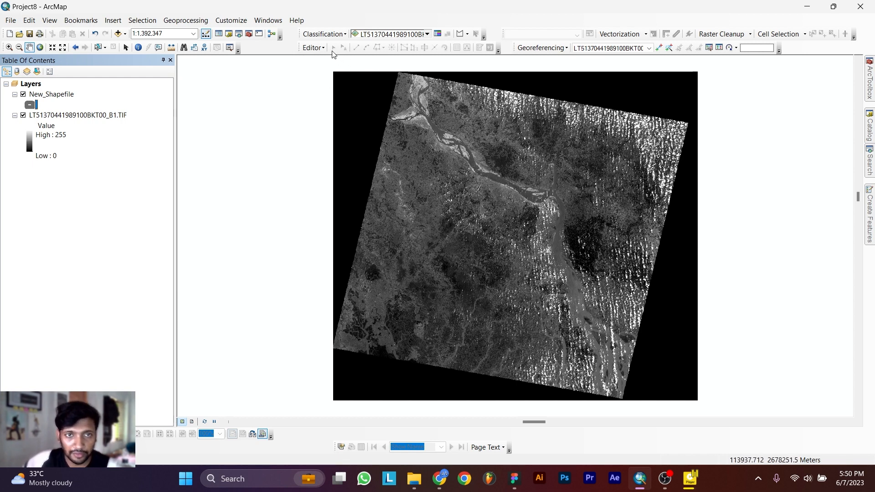
Step: Start editing New_Shapefile and draw a roughly square four-cornered polygon over the central part of the Landsat band 1 image
left_click(314, 47)
left_click(342, 59)
left_click(494, 358)
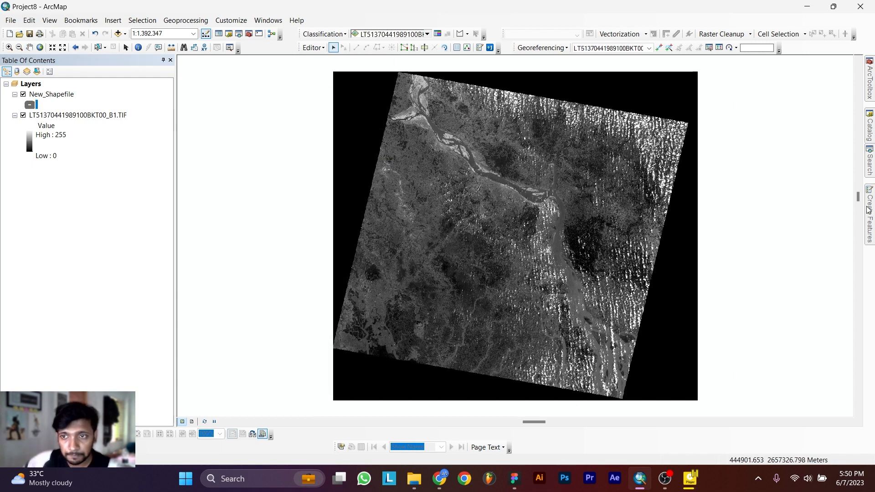
left_click(761, 94)
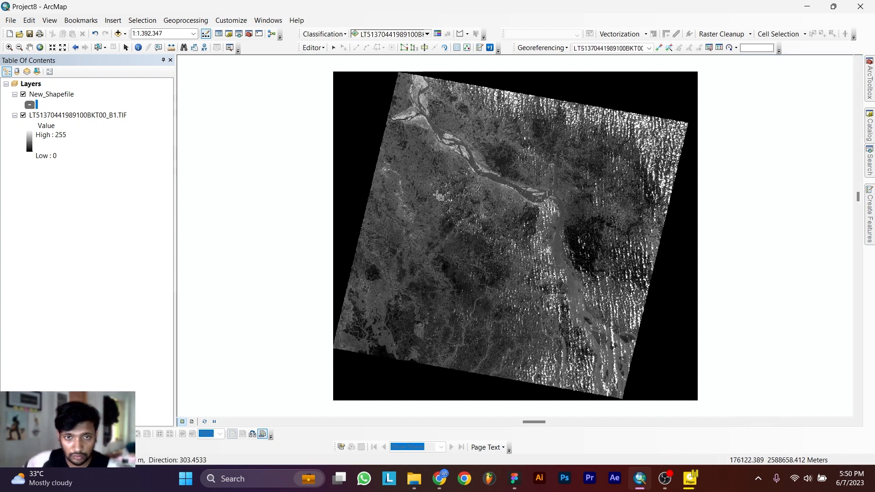
left_click(420, 167)
left_click(565, 163)
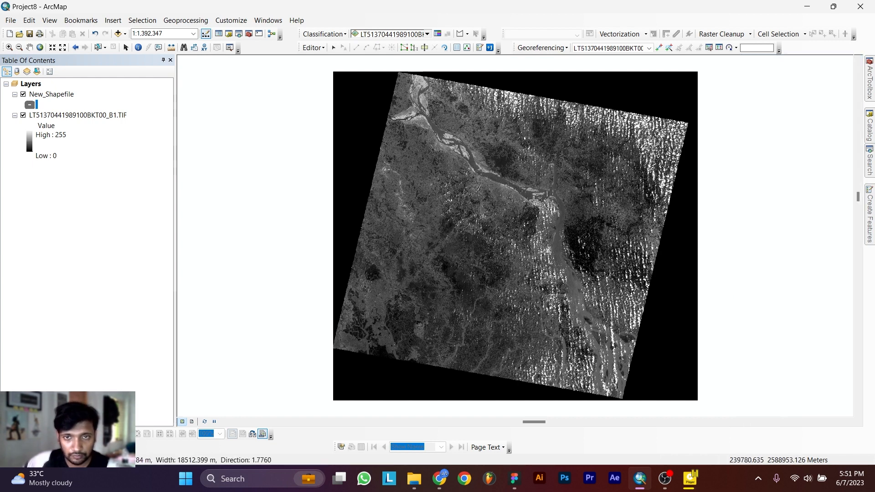
left_click(570, 315)
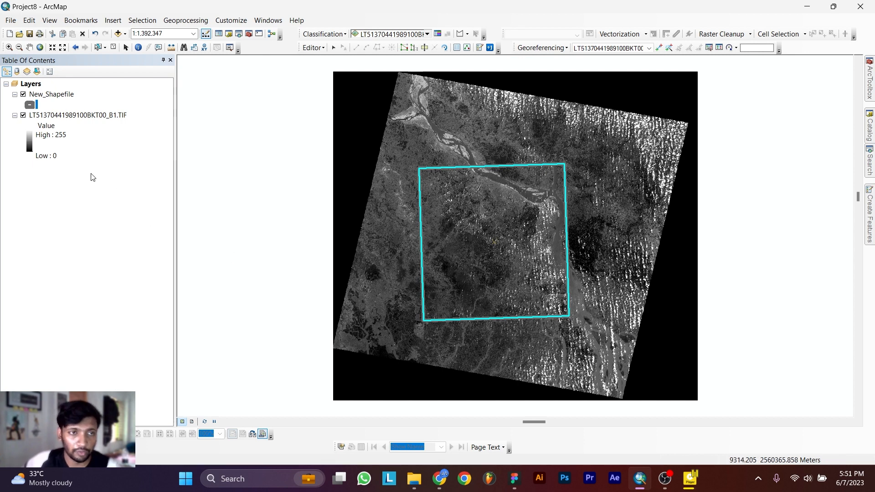
Step: Stop the edit session and save the drawn polygon
left_click(313, 47)
left_click(321, 72)
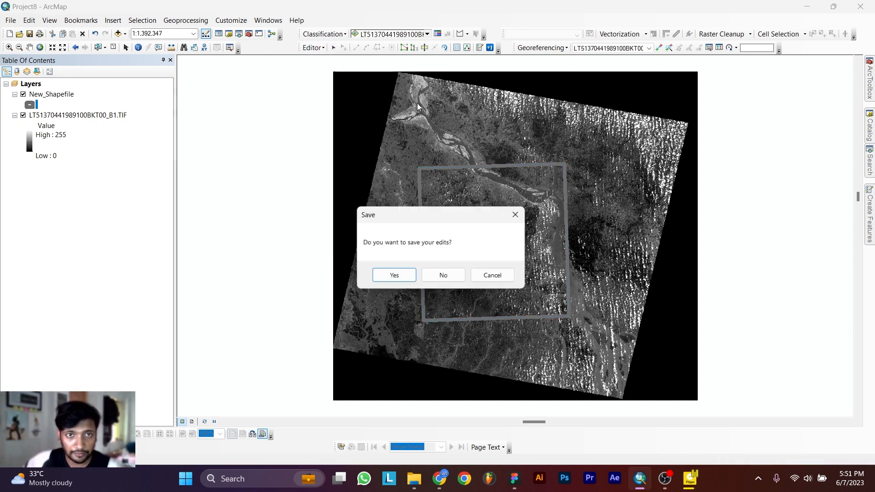
left_click(413, 275)
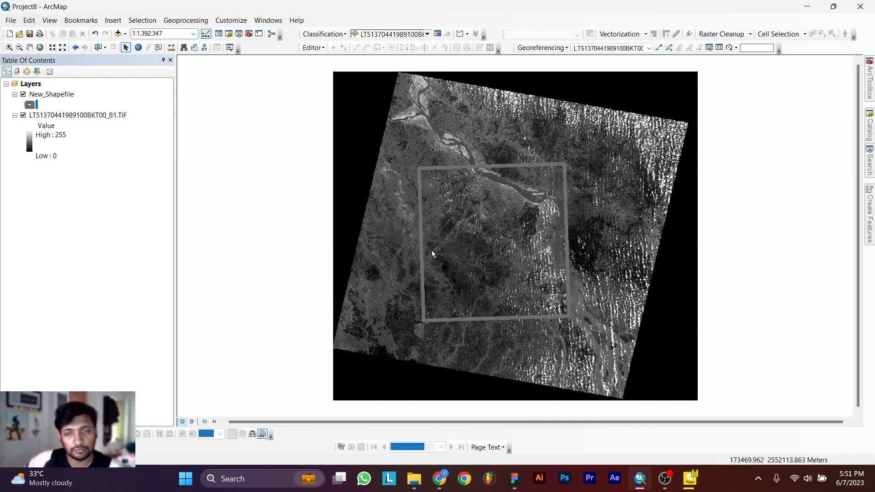
Step: Change the outline color of the New_Shapefile polygon symbol to red
left_click(28, 108)
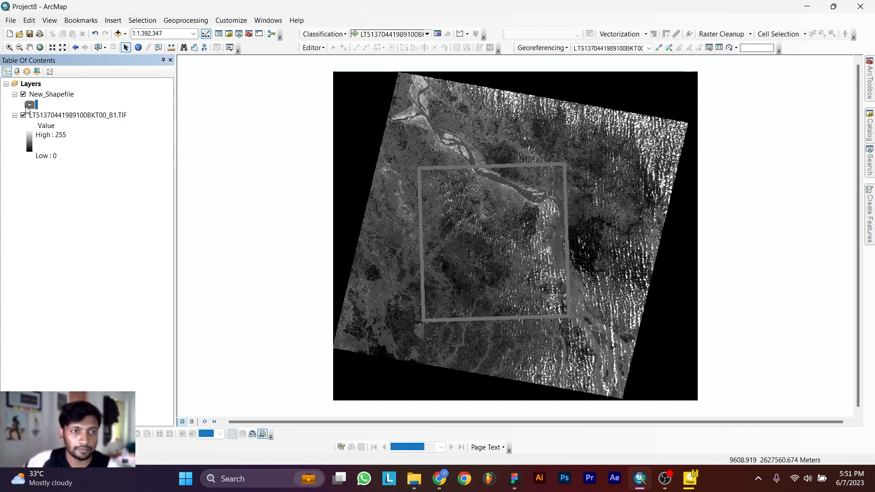
left_click(31, 107)
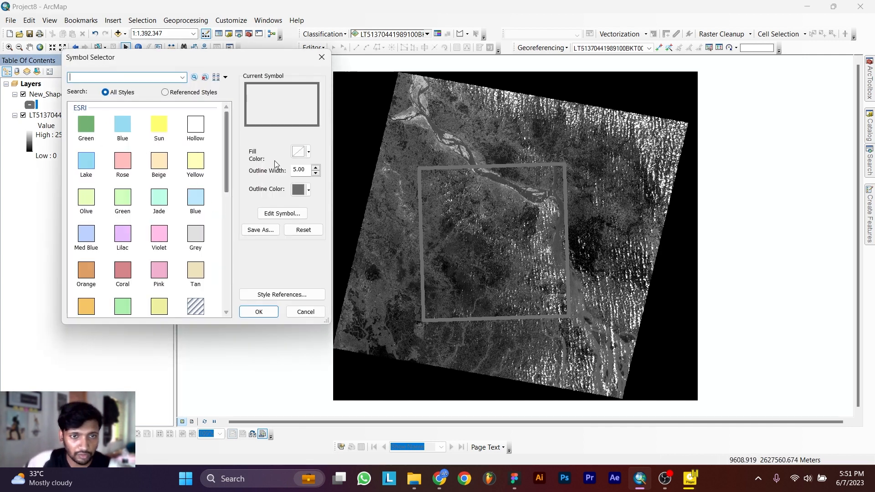
left_click(298, 189)
left_click(306, 234)
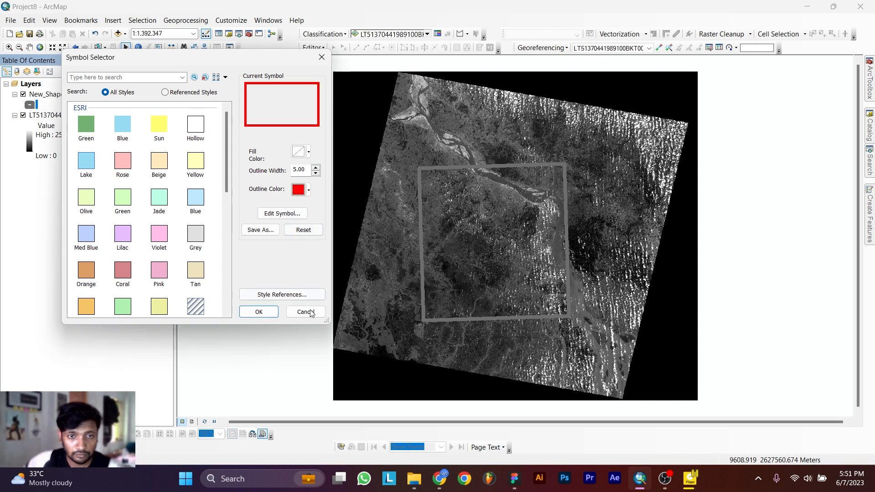
left_click(258, 312)
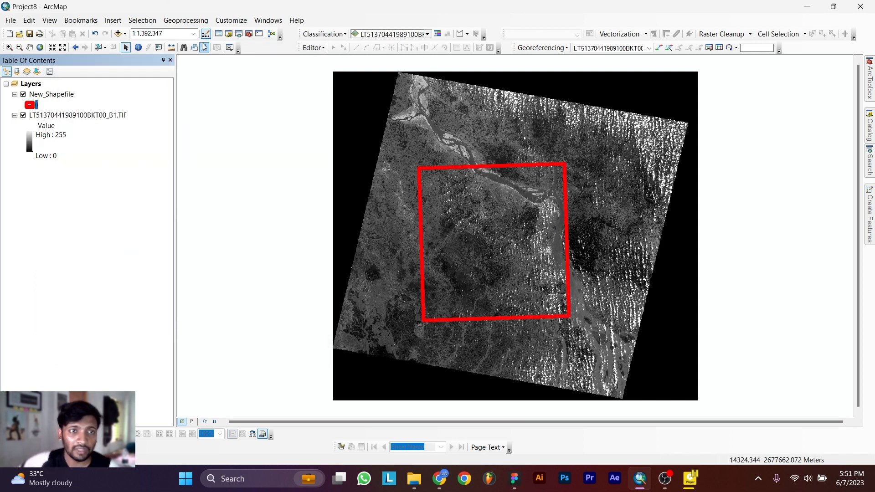
Step: Open a new ModelBuilder model, search for "extract by mask" and add the Extract by Mask tool to the model
left_click(272, 37)
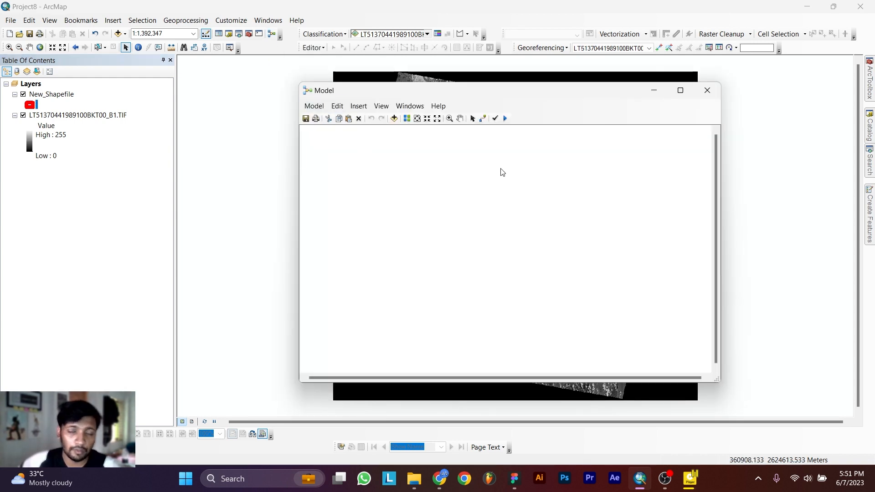
left_click(869, 162)
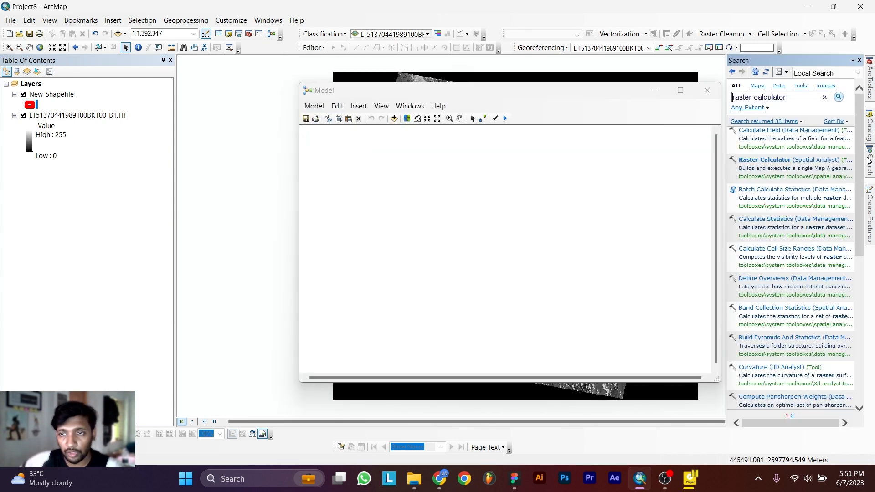
left_click_drag(805, 100, 727, 98)
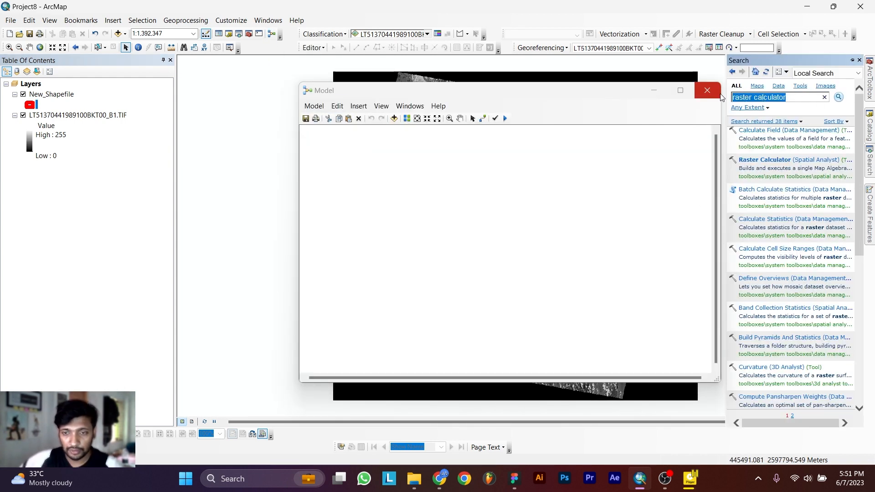
type("extract by mask")
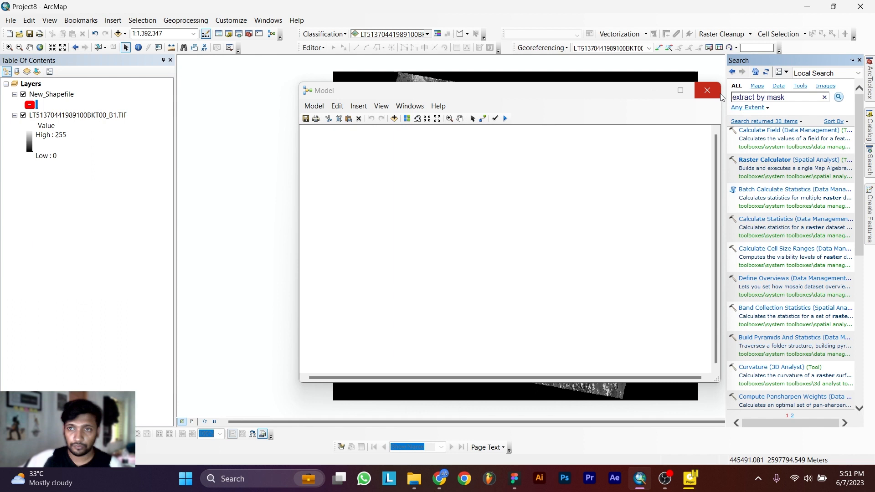
key("Return")
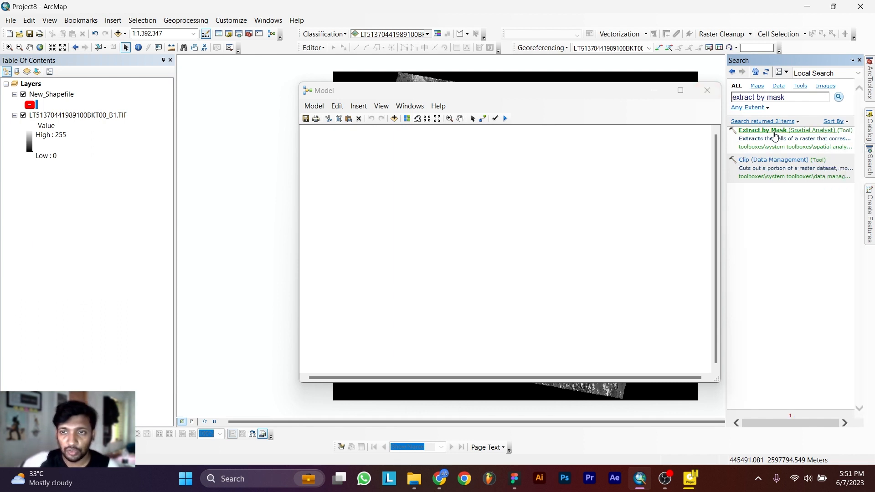
left_click_drag(773, 135, 571, 237)
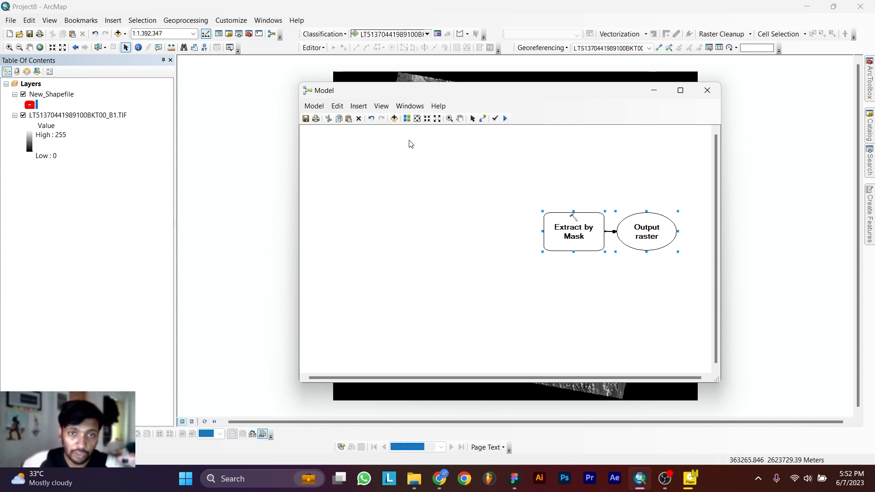
Step: Insert a Rasters iterator into the model and place it on the canvas ahead of the Extract by Mask tool
left_click(358, 106)
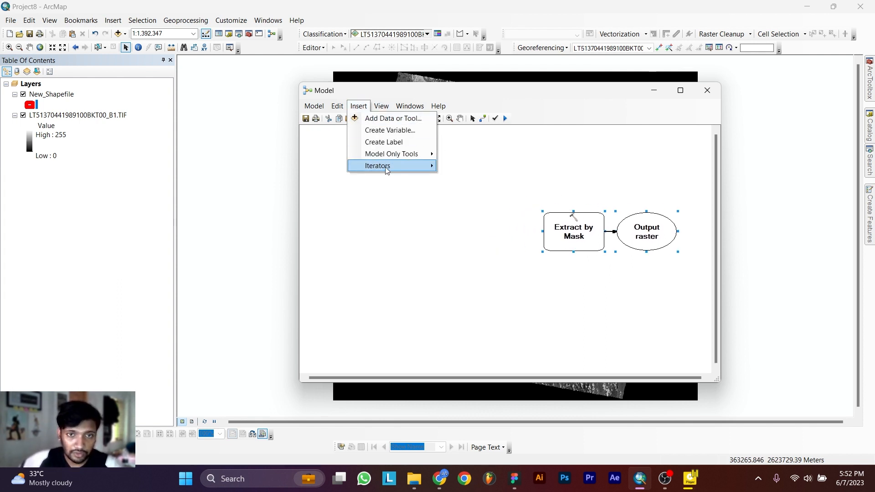
mouse_move(386, 167)
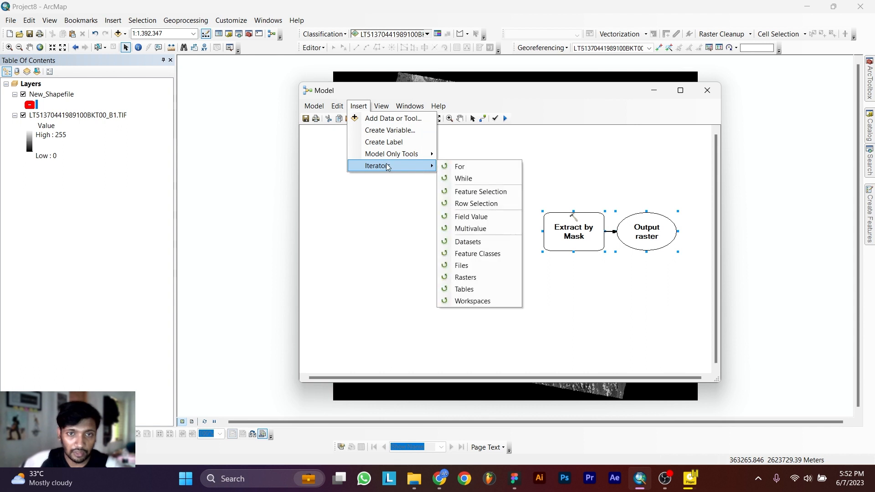
left_click(465, 277)
left_click_drag(354, 176, 406, 240)
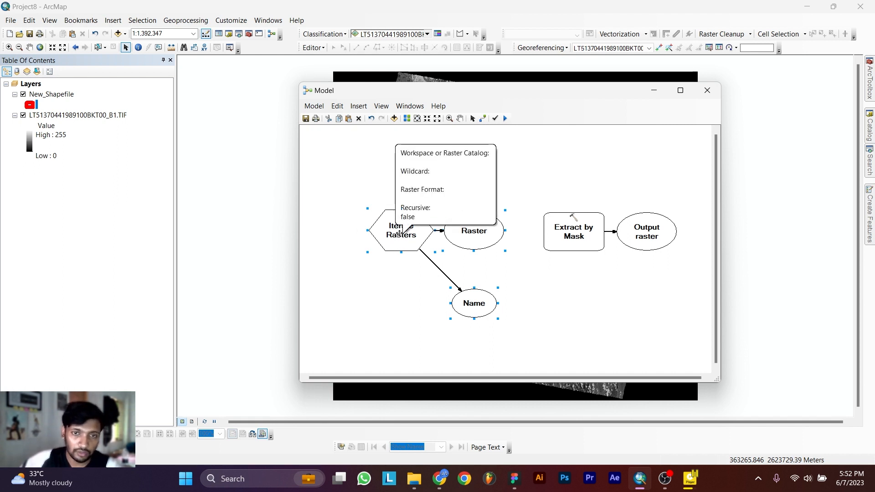
Step: Set the Iterate Rasters workspace to the Images Catalog folder
double_click(395, 235)
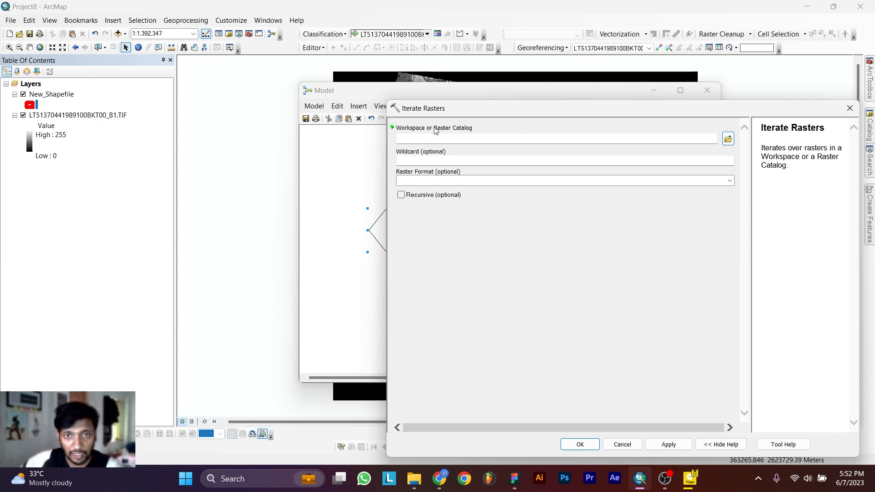
left_click_drag(455, 108, 409, 109)
left_click(683, 139)
left_click(592, 211)
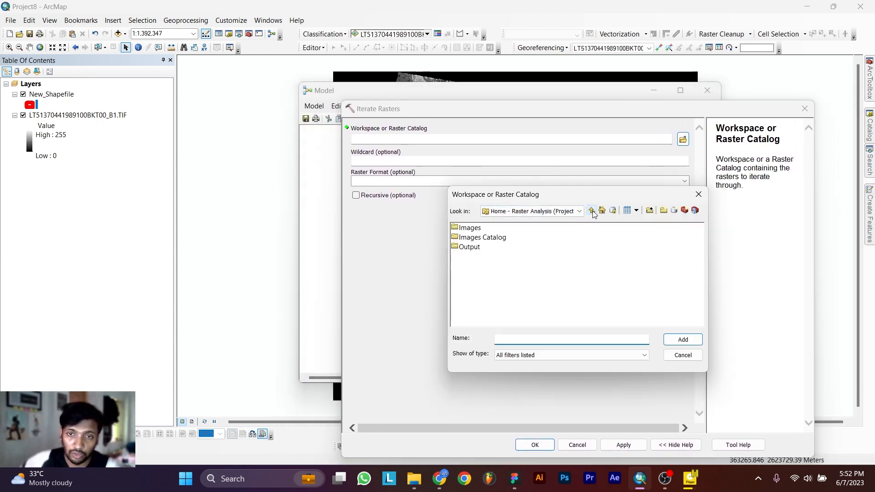
left_click(494, 239)
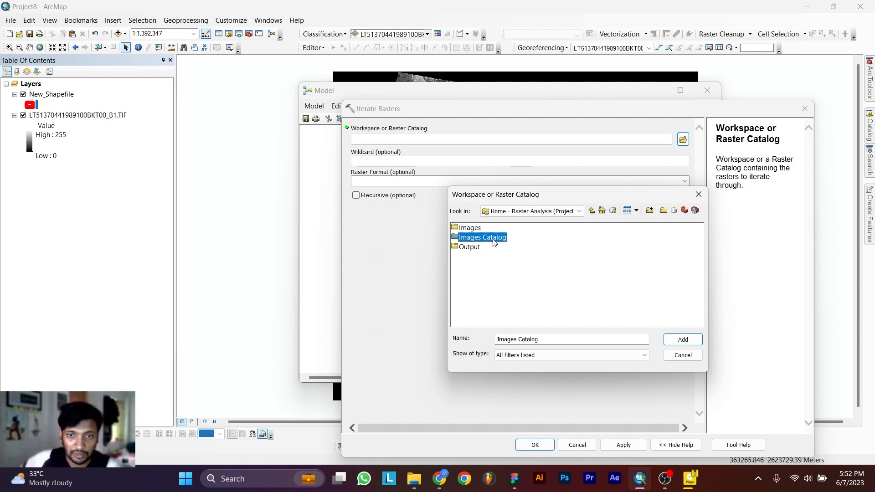
left_click(683, 340)
left_click(532, 446)
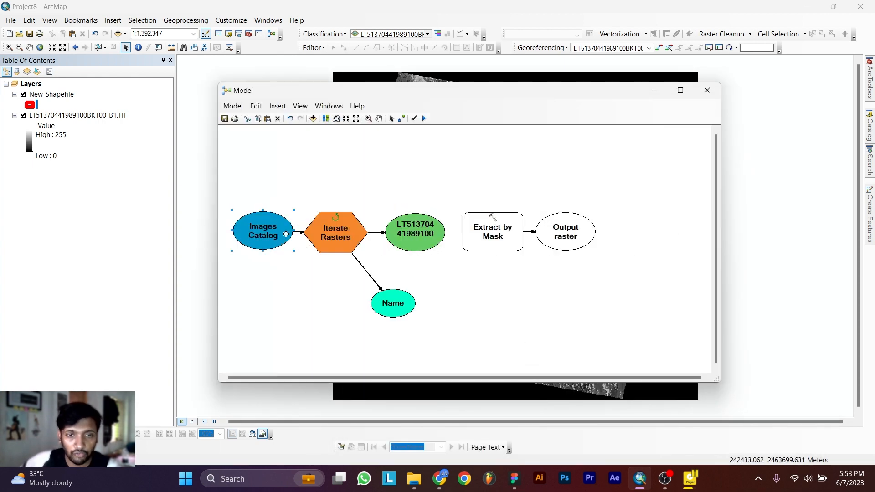
Step: Space out Extract by Mask and its output raster, and add the New_Shapefile layer to the model below the tool
left_click_drag(502, 235, 479, 235)
left_click_drag(522, 235, 522, 232)
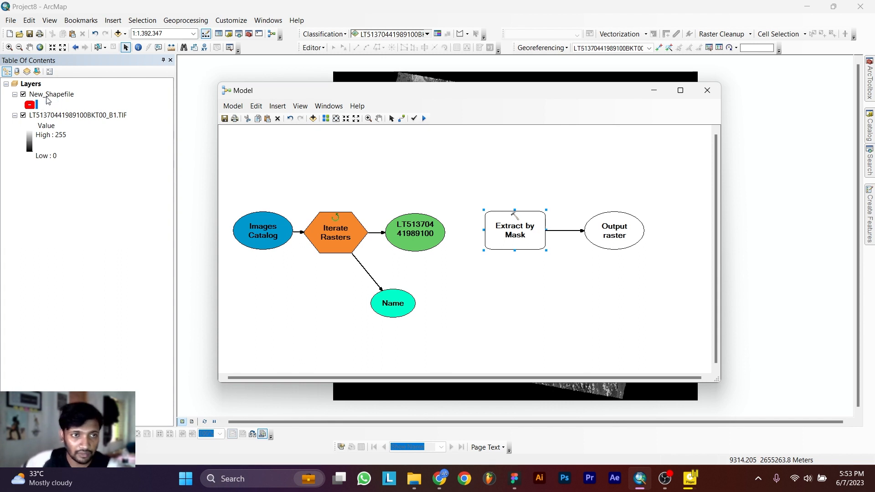
left_click_drag(48, 99, 509, 294)
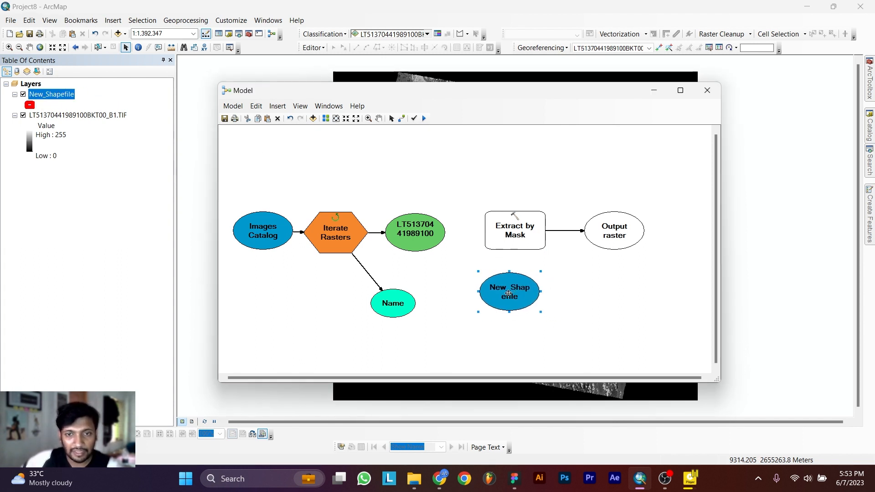
left_click(464, 210)
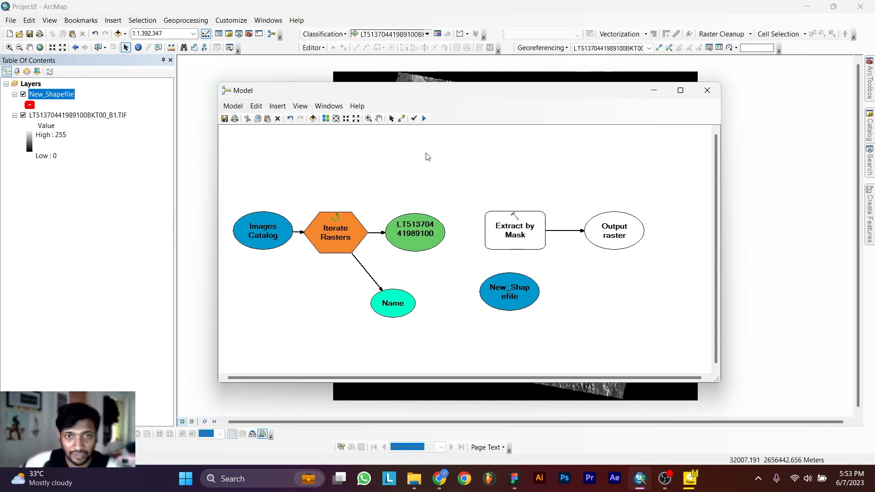
Step: Connect the iterated raster to Extract by Mask as input raster and New_Shapefile as input raster or feature mask data
left_click(401, 118)
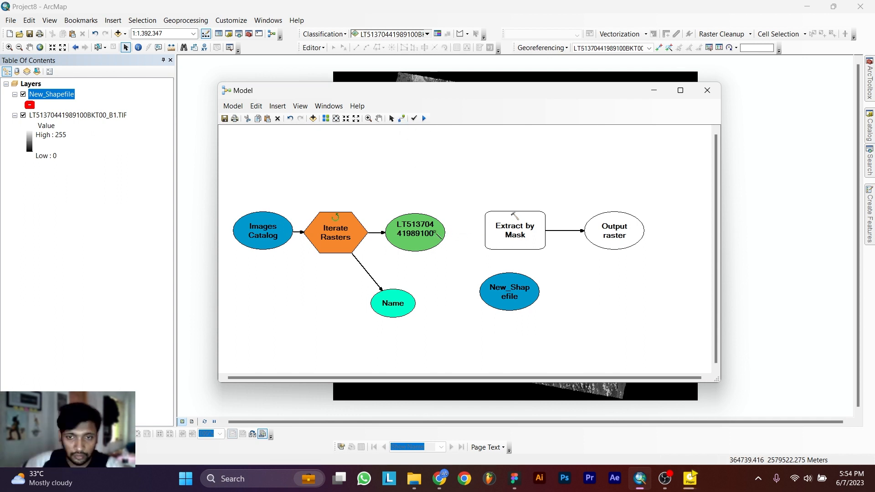
left_click(502, 232)
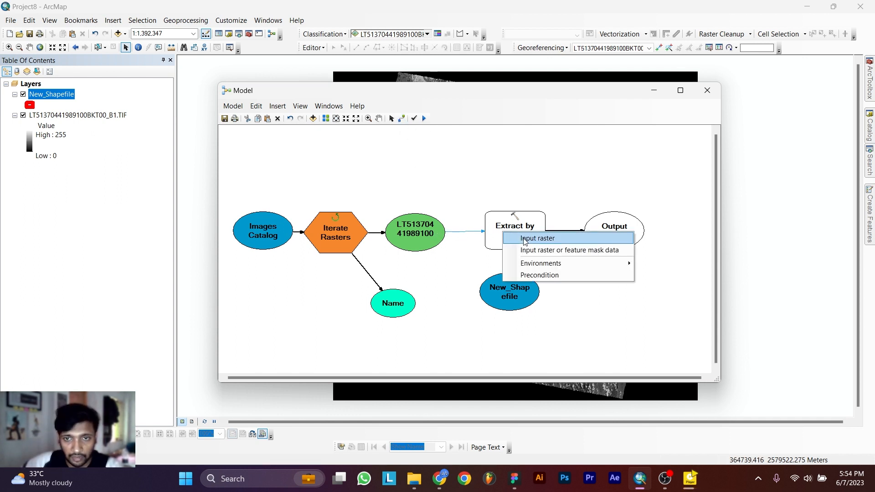
left_click(524, 239)
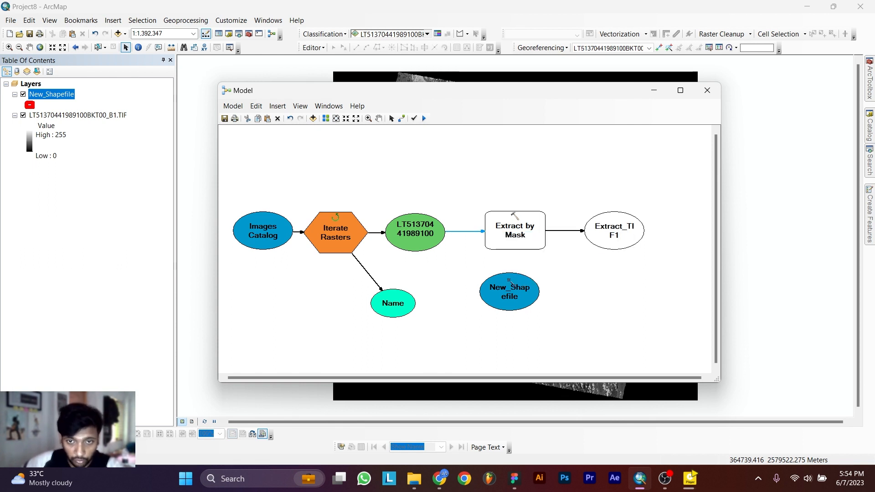
left_click_drag(508, 281, 514, 243)
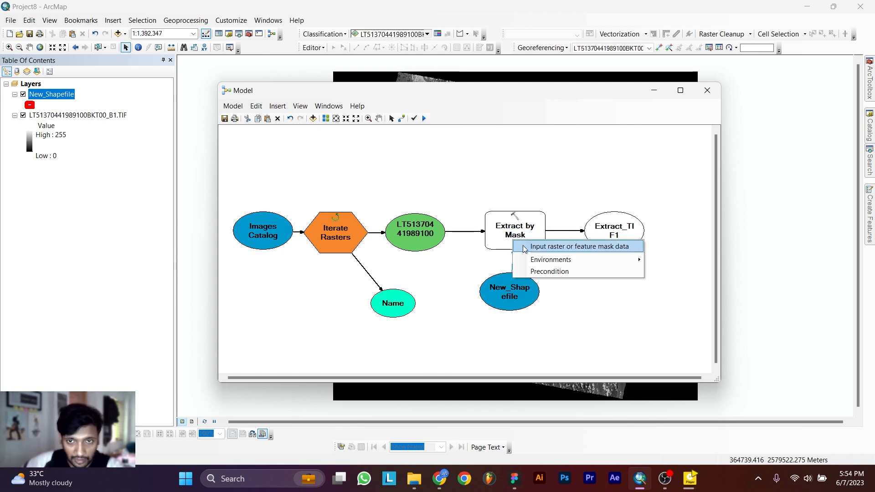
left_click(599, 246)
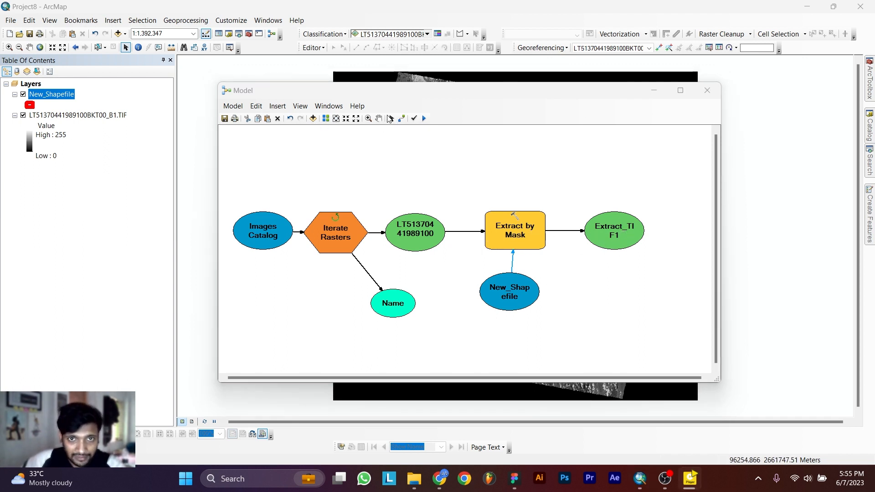
Step: For the Extract by Mask output, create a subfolder named Output in the Output folder and set the output raster's name to %name%
left_click(390, 118)
double_click(612, 232)
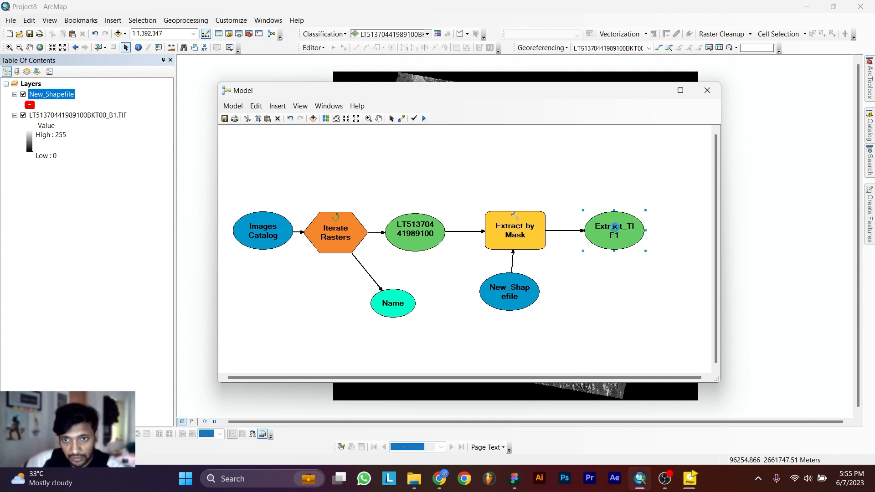
left_click(682, 139)
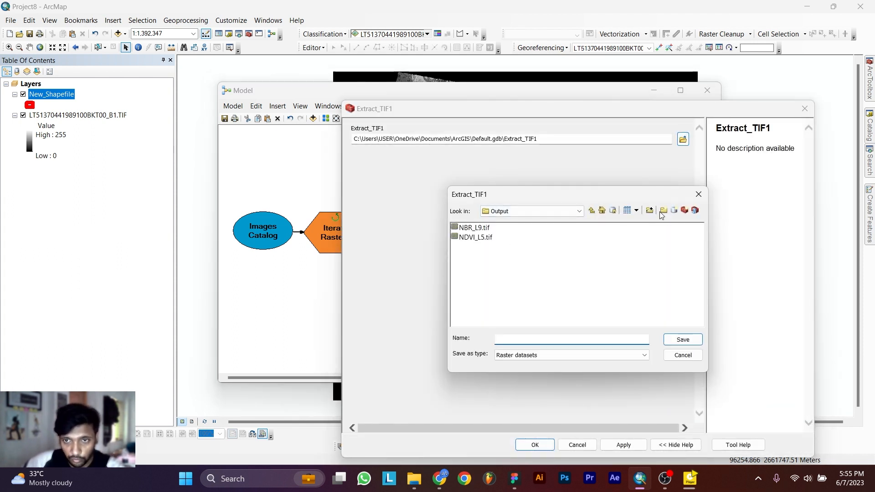
left_click(664, 210)
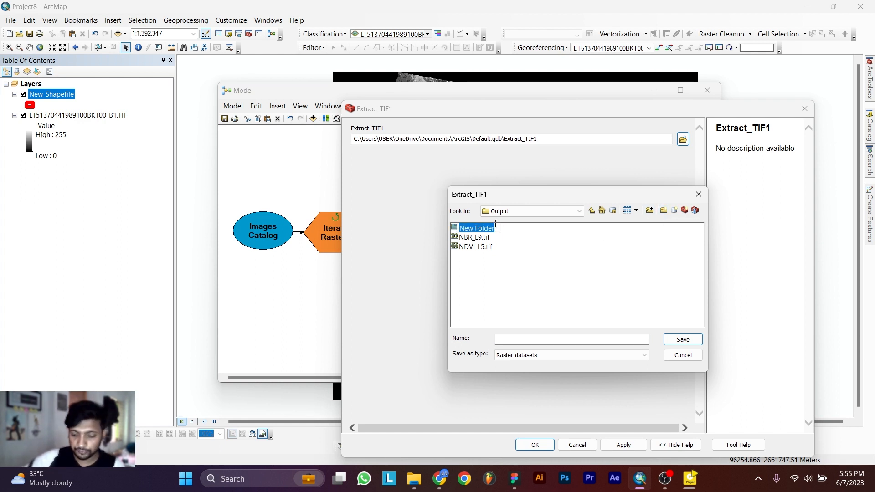
type("Outputo")
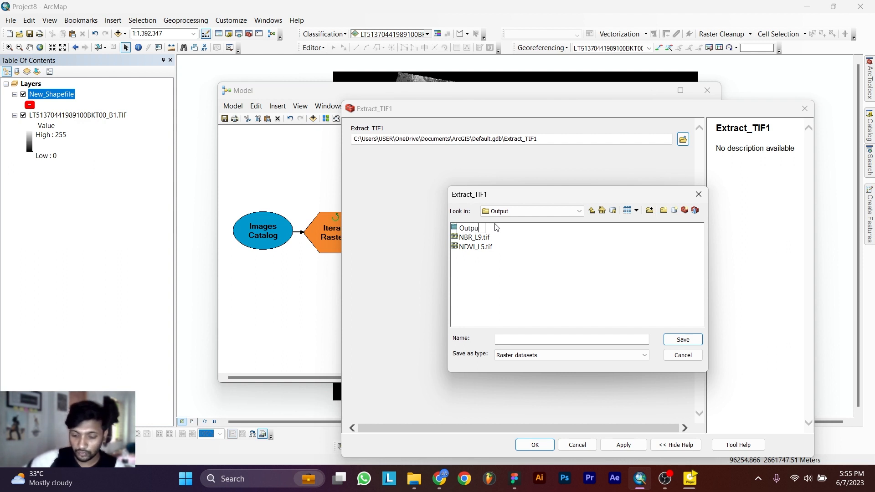
left_click(532, 341)
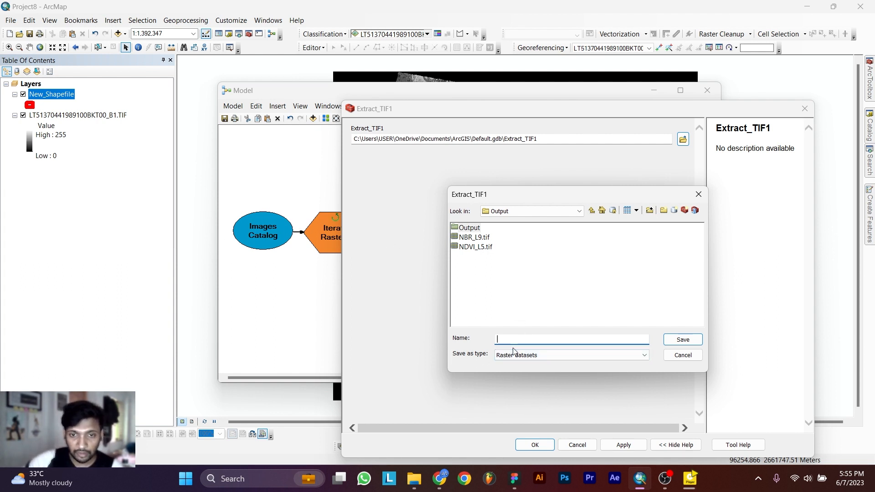
type("%")
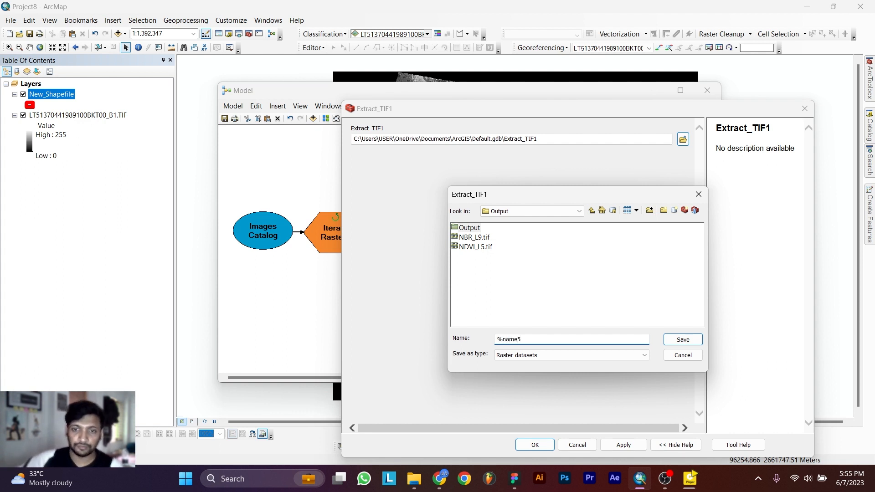
type("name%")
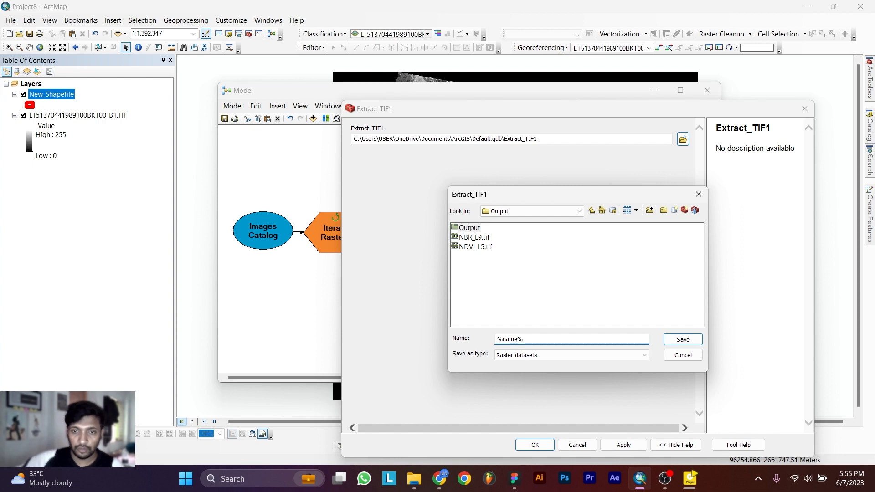
left_click(683, 340)
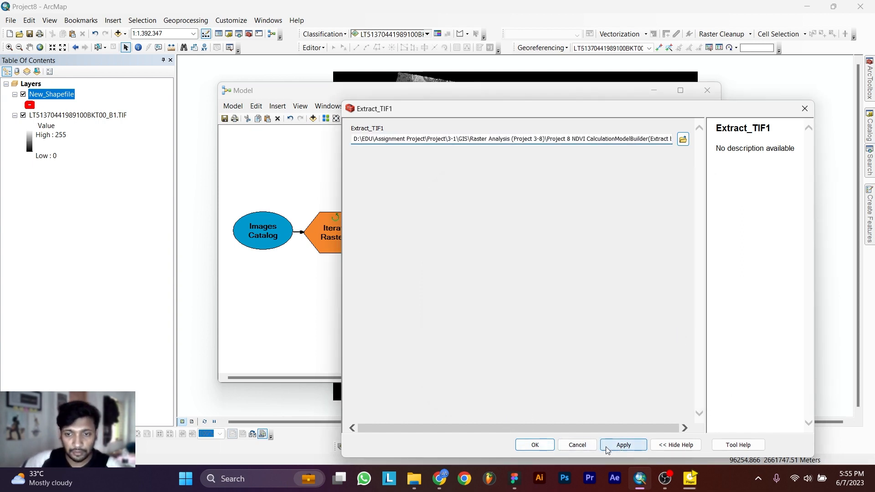
left_click(535, 445)
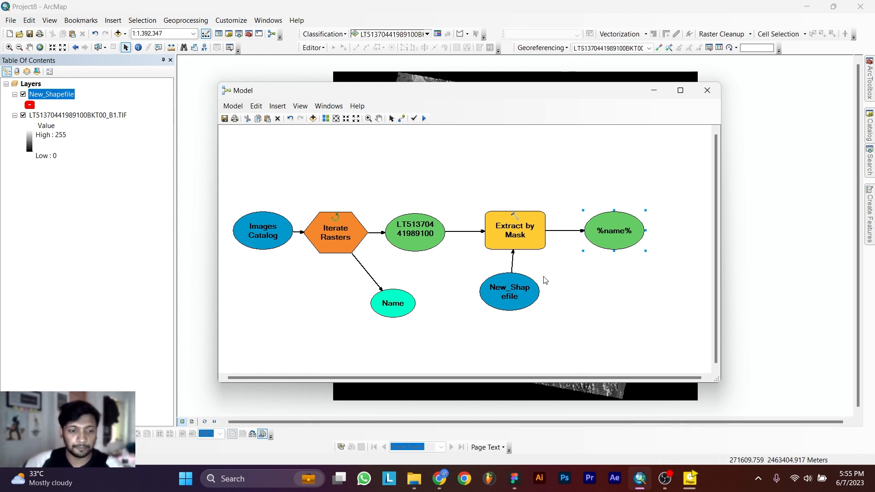
Step: Set the %name% output to be added to the display and run the model
right_click(630, 231)
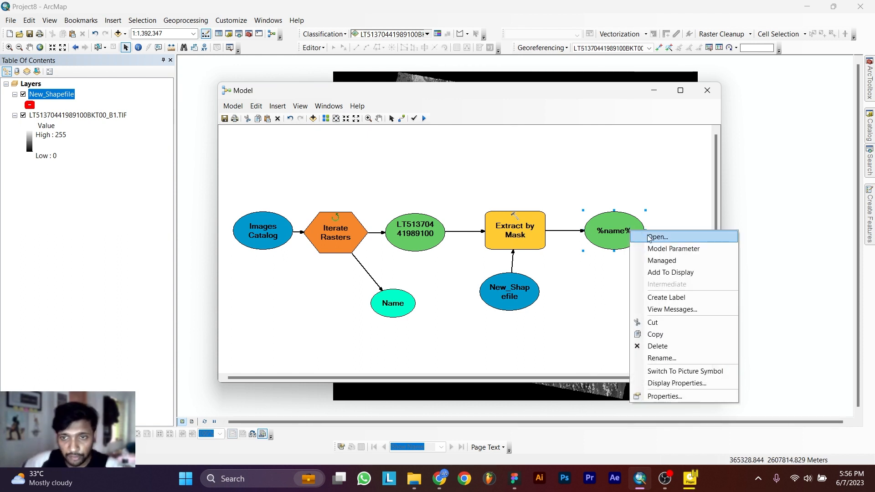
left_click(672, 275)
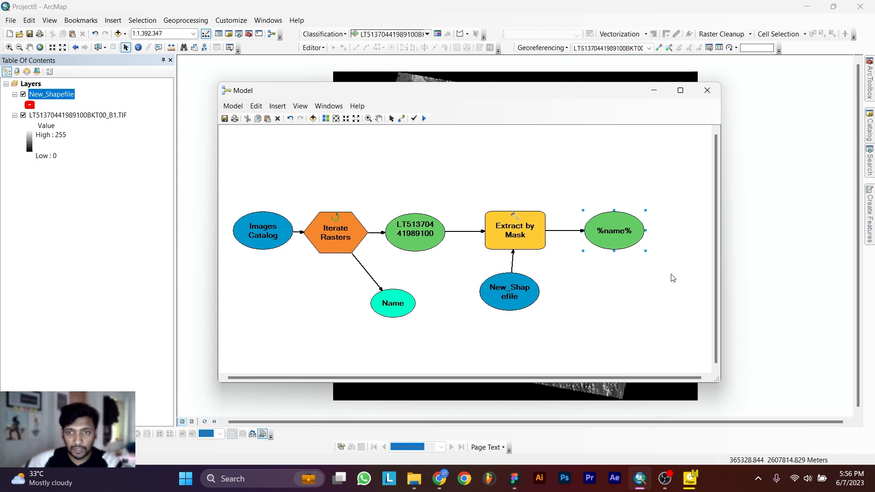
left_click(425, 119)
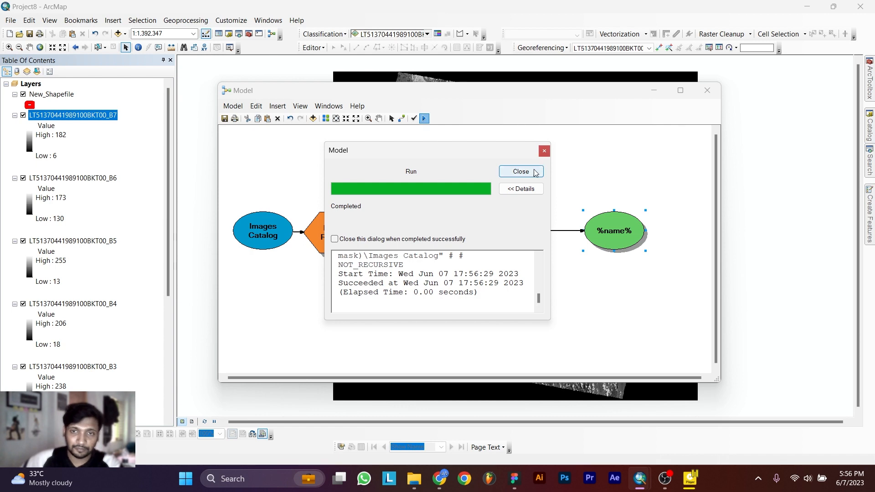
left_click(545, 150)
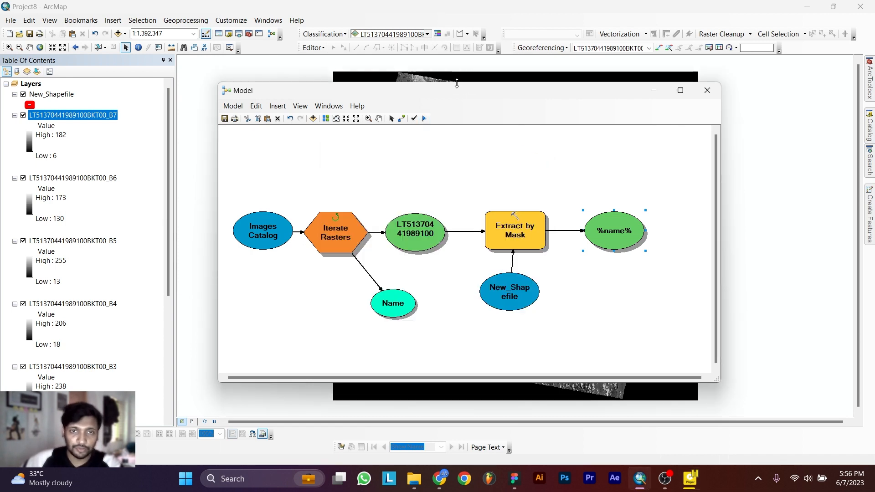
left_click_drag(447, 93, 113, 131)
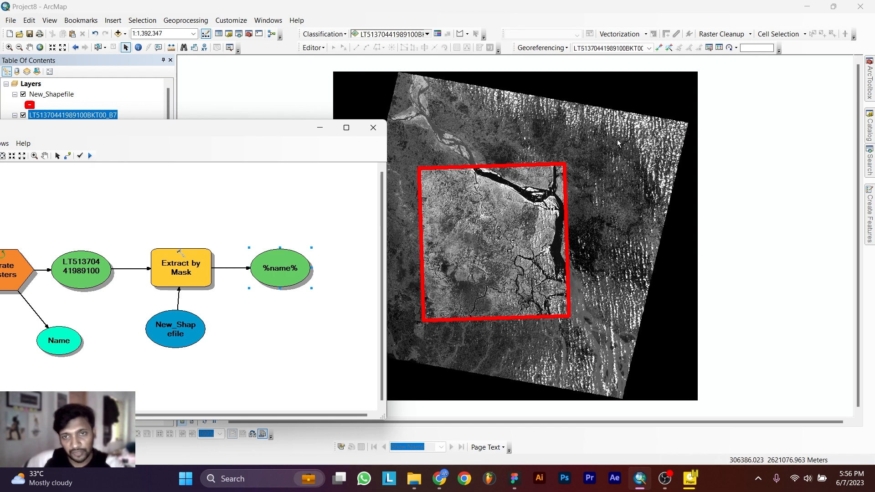
left_click_drag(265, 128, 631, 96)
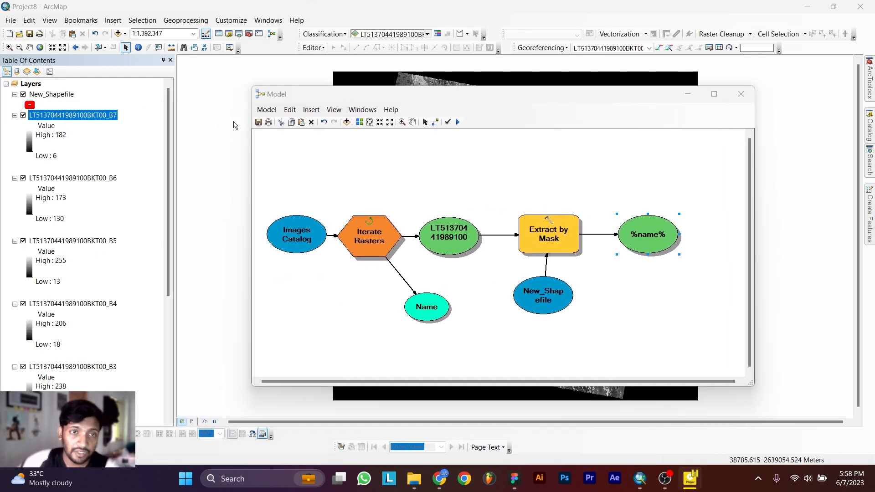
Step: Create a new toolbox in the Output subfolder and save the model in it under the name Model
left_click(258, 123)
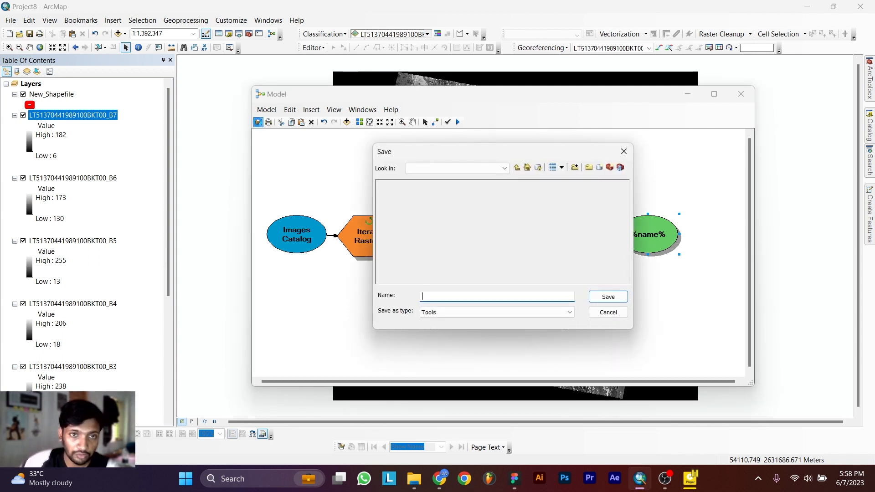
double_click(395, 185)
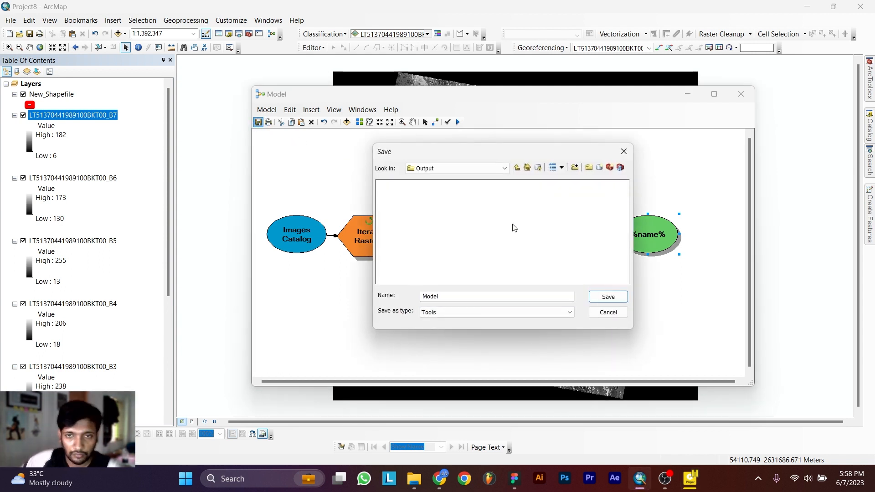
left_click(611, 168)
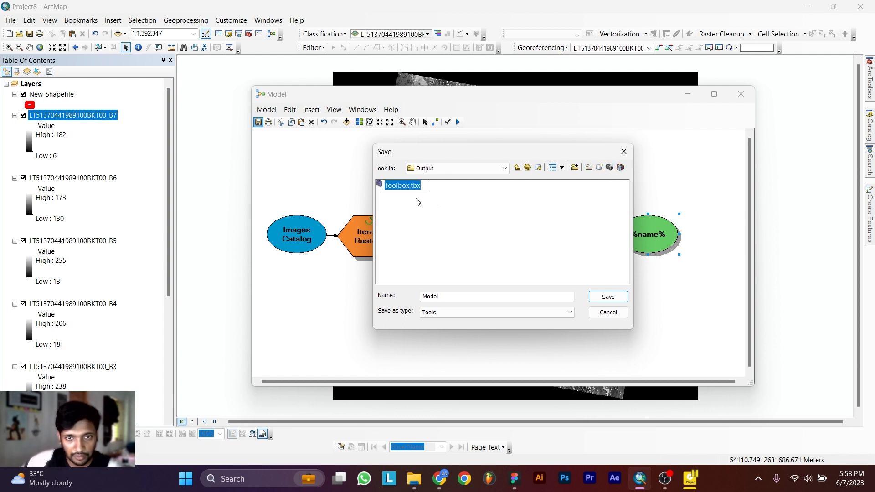
left_click(403, 195)
double_click(402, 186)
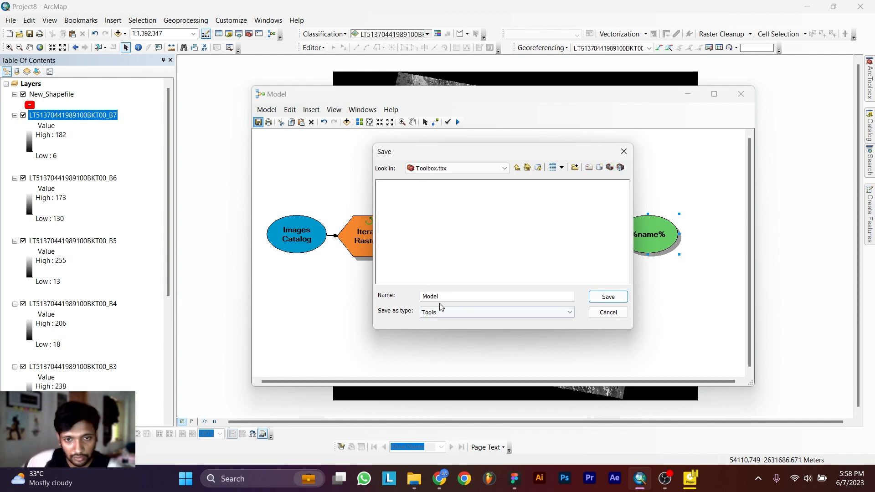
left_click(450, 296)
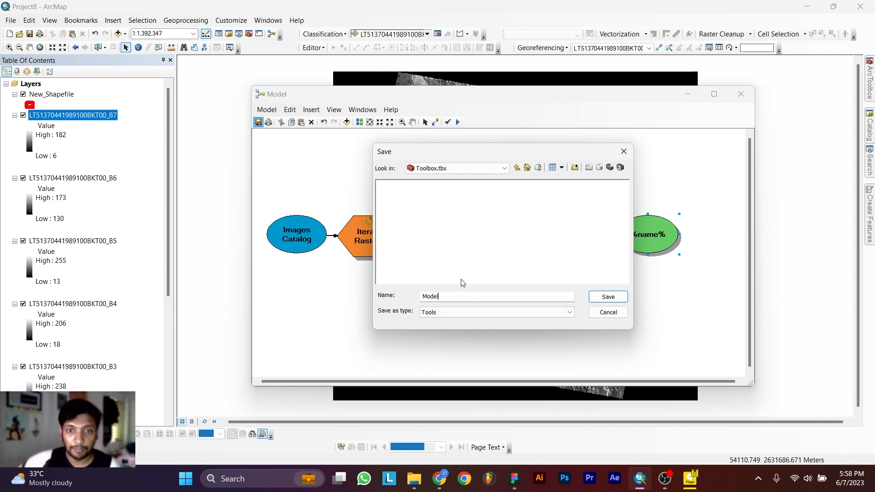
left_click(613, 298)
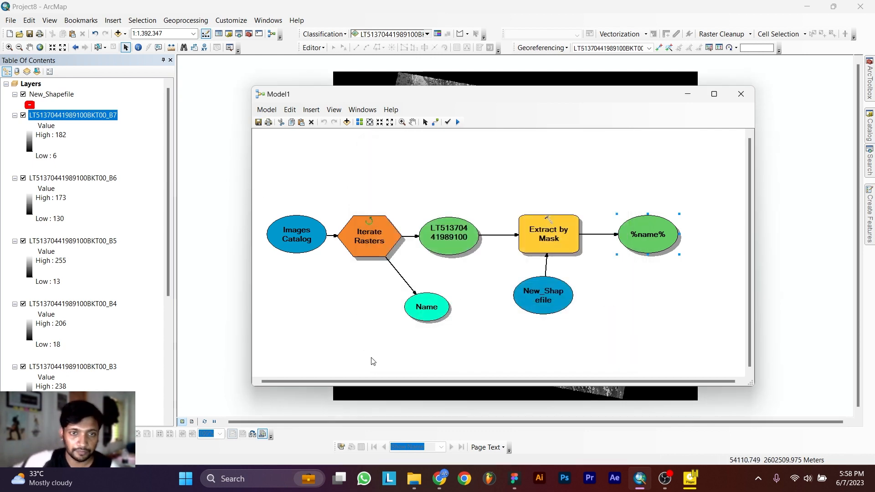
Step: Switch to File Explorer and open the project's Output folder to view the extracted raster files
left_click(414, 479)
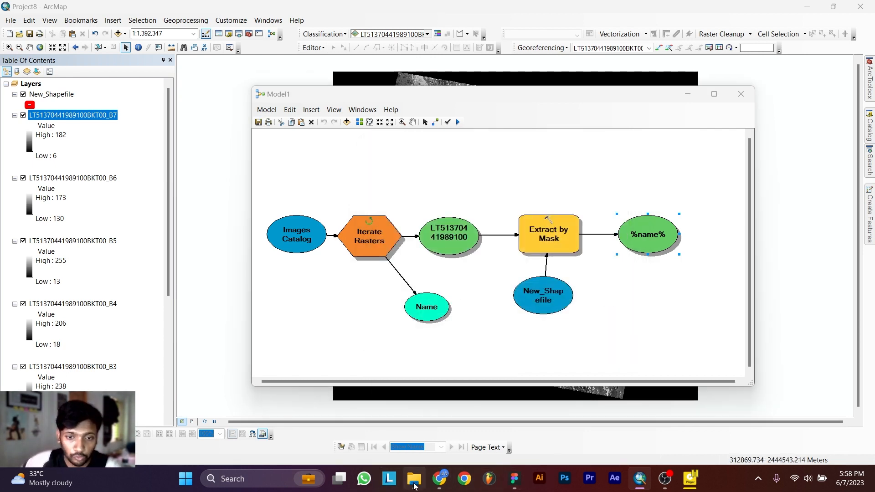
double_click(171, 146)
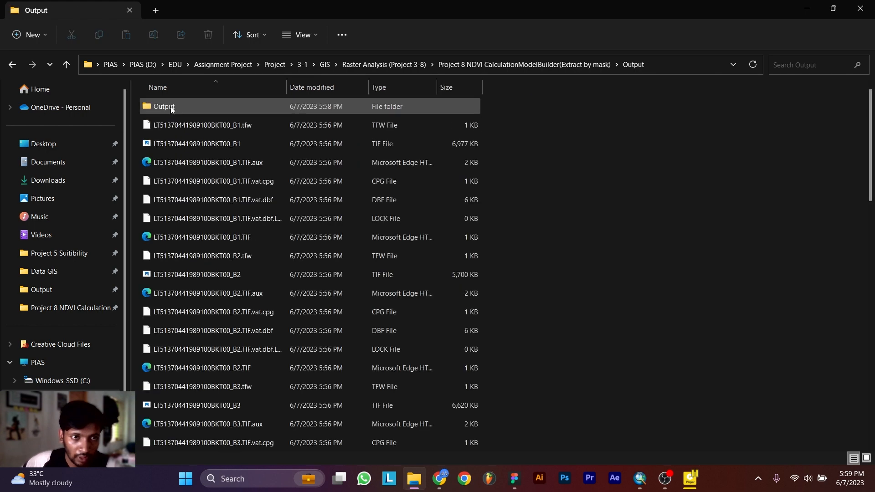
Step: View the contents of the nested Output subfolder, and back in ArcMap close the Model1 window
double_click(169, 107)
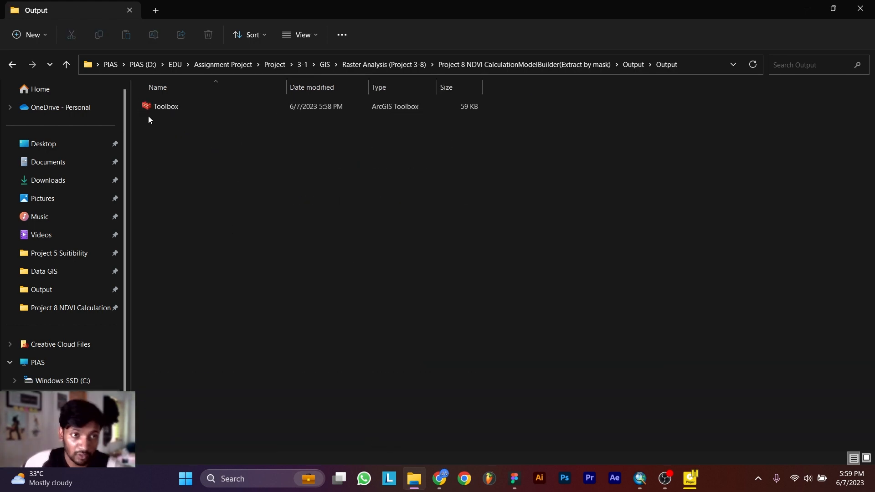
left_click(640, 479)
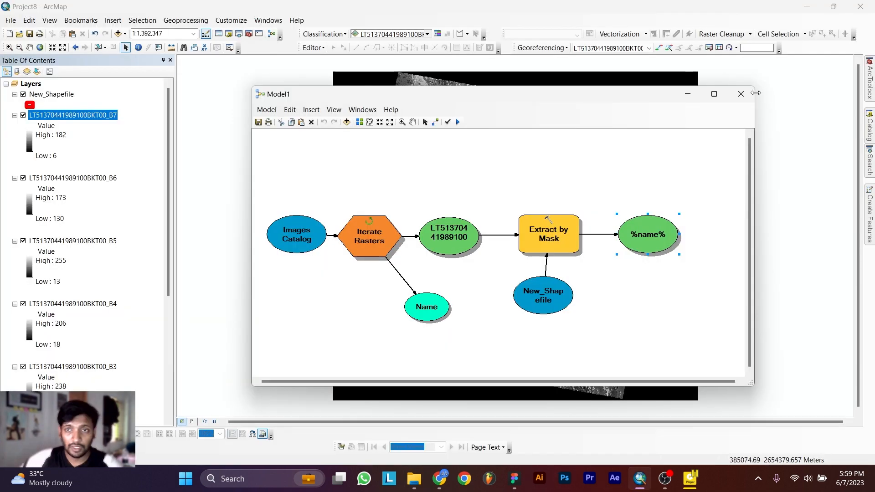
left_click(741, 94)
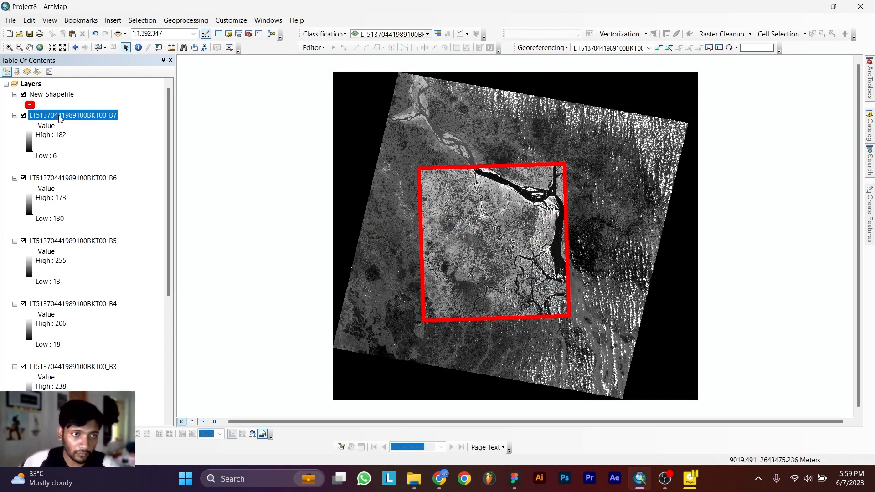
scroll(29, 197, "down", 5)
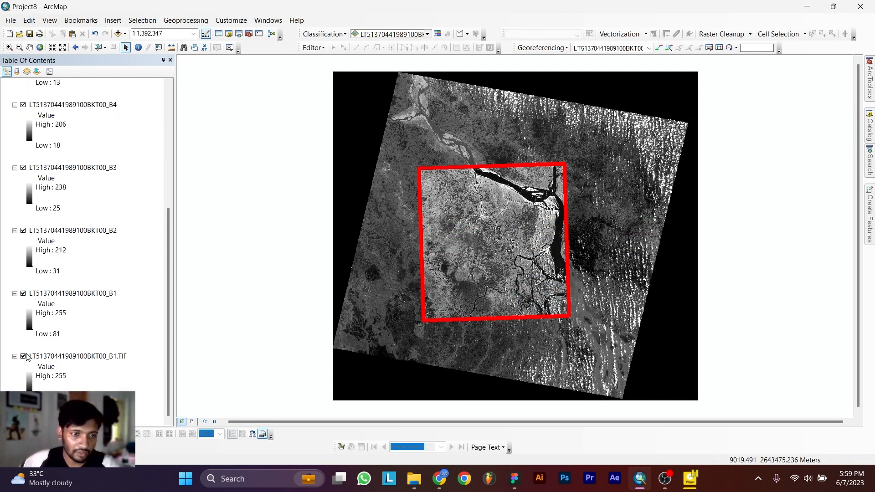
left_click(23, 356)
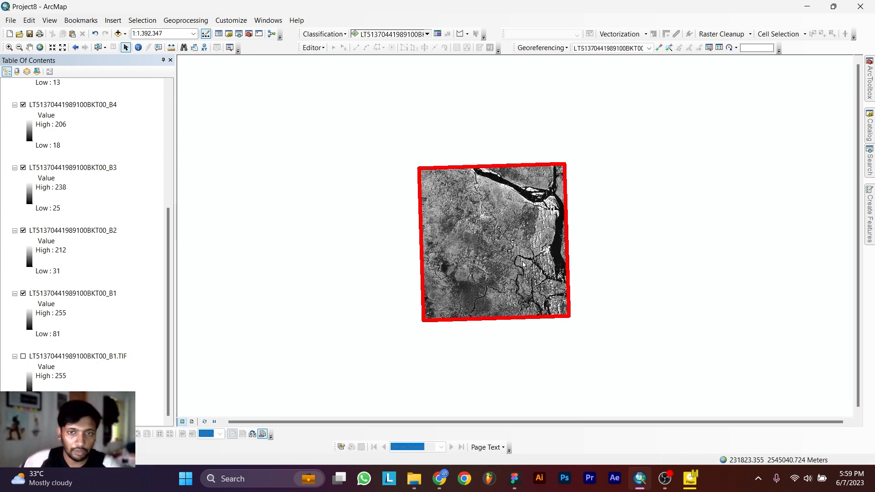
Step: Toggle the visibility of the extracted B1 to B4 layers off and back on to inspect the clipped rasters
left_click(24, 294)
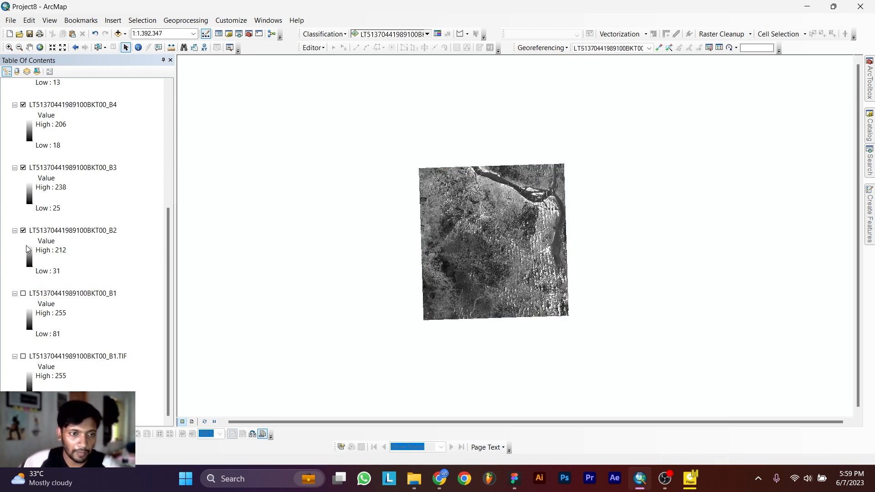
left_click(23, 231)
left_click(23, 168)
left_click(23, 105)
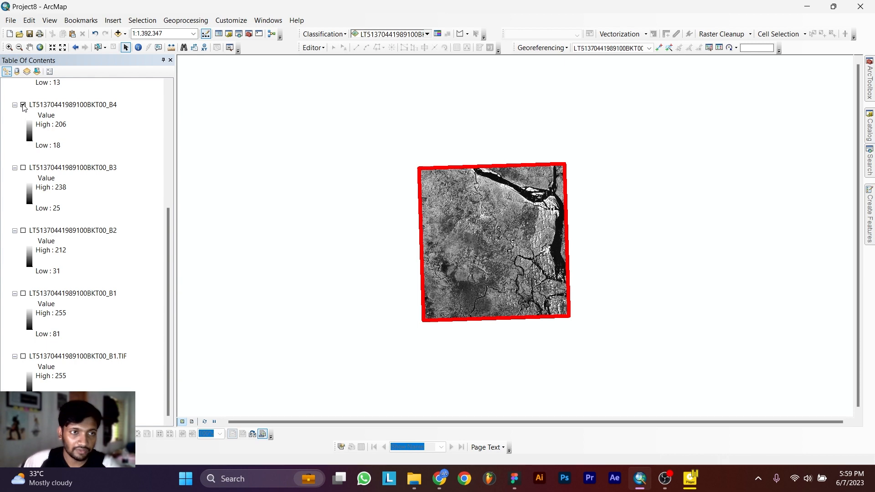
left_click(23, 168)
left_click(23, 231)
left_click(23, 294)
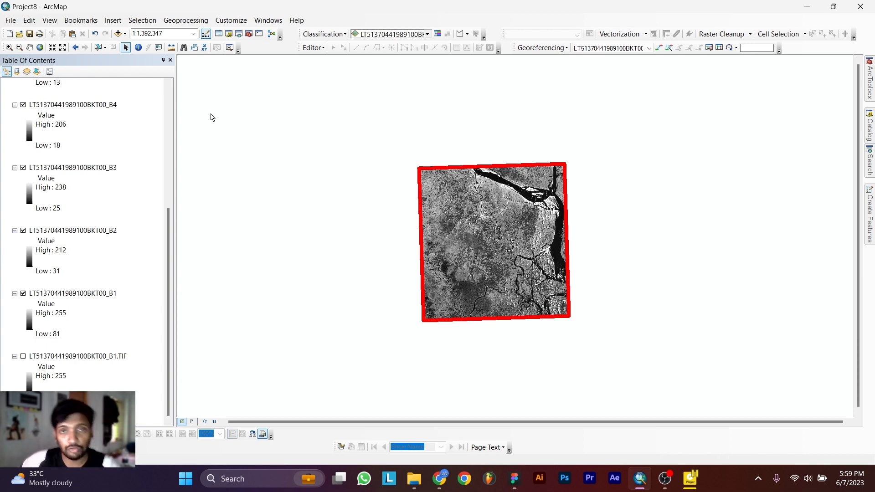